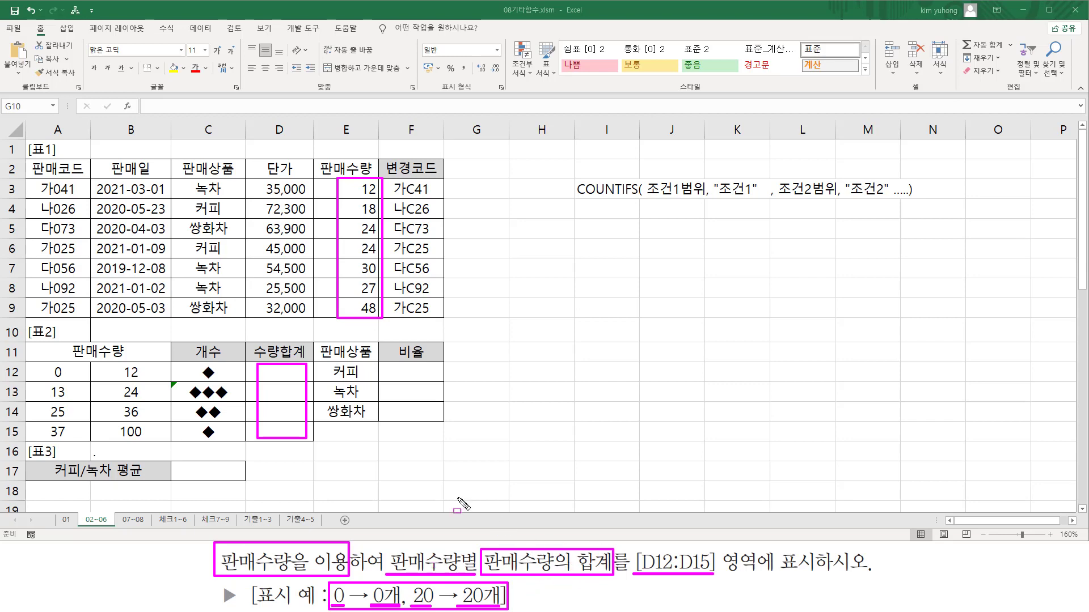
# - Enter the syntax note SUMIFS( 합계구할범위, 조건1범위, "조건1" , 조건2범위, "조건2"...) in cell I5
pyautogui.click(633, 213)
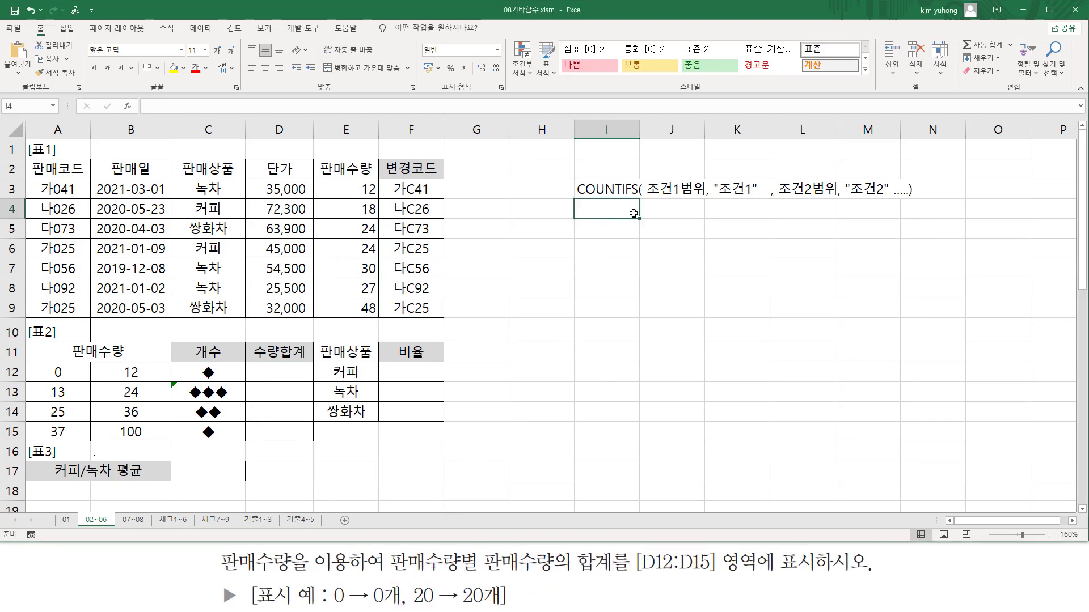
pyautogui.press('Down')
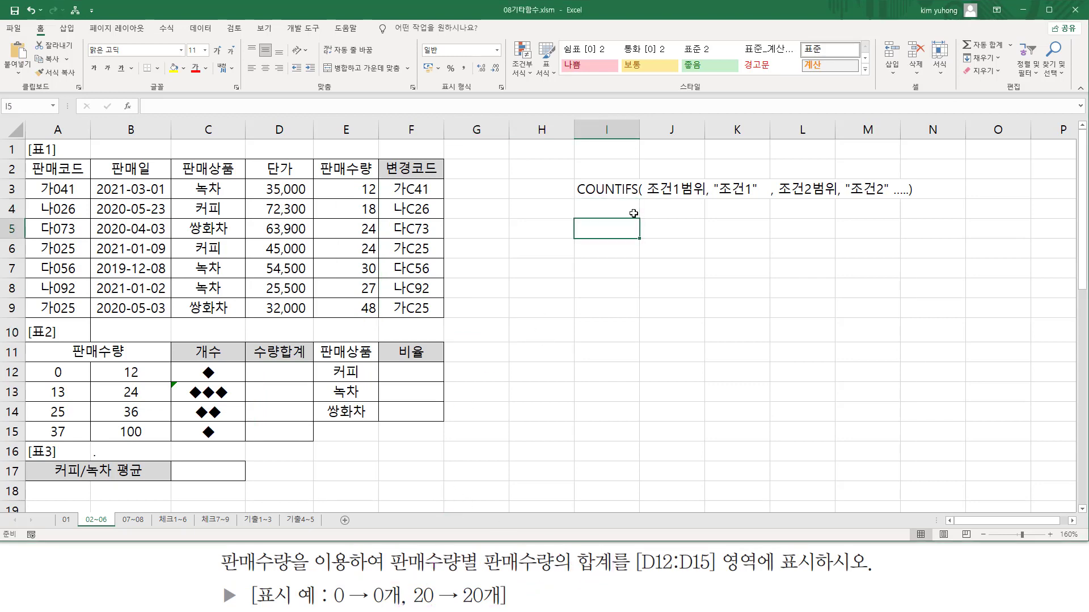
pyautogui.write('녀')
pyautogui.press('Hangul')
pyautogui.press('BackSpace')
pyautogui.write('SUMIFS(')
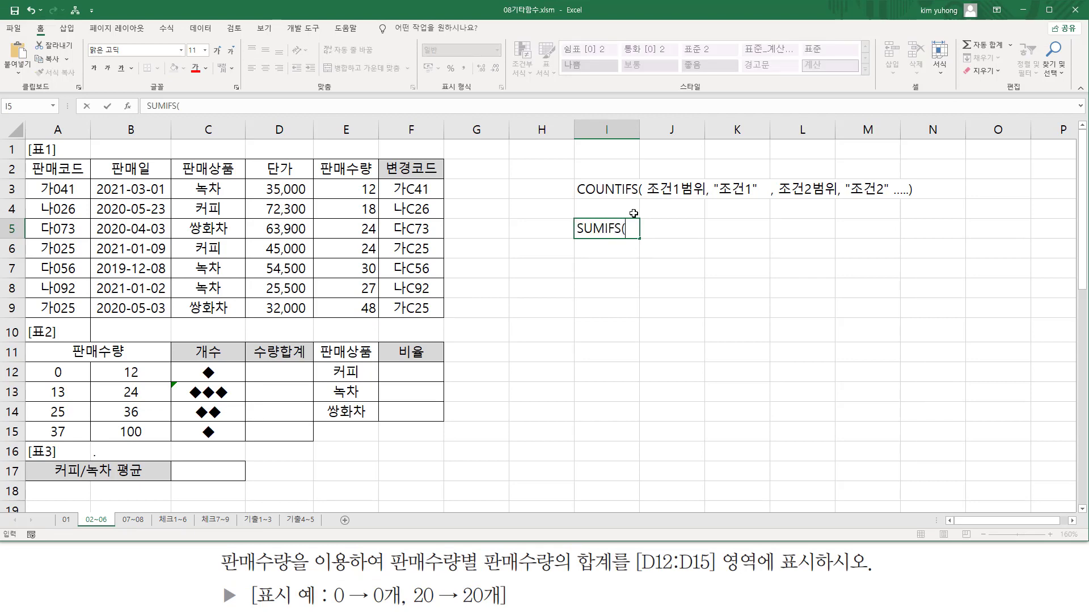
pyautogui.write('합계')
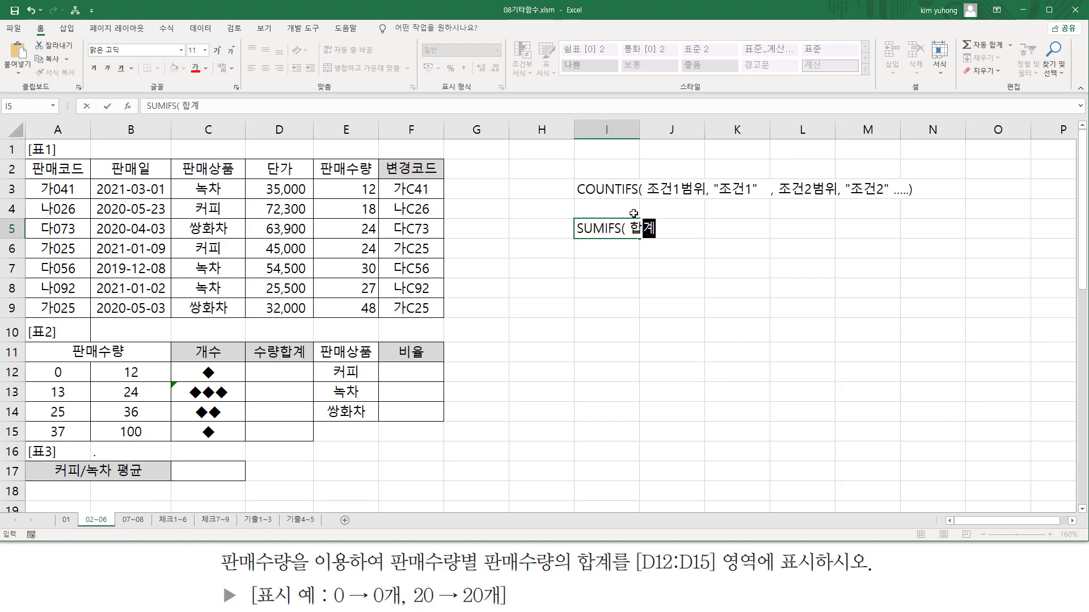
pyautogui.write('구할범위,')
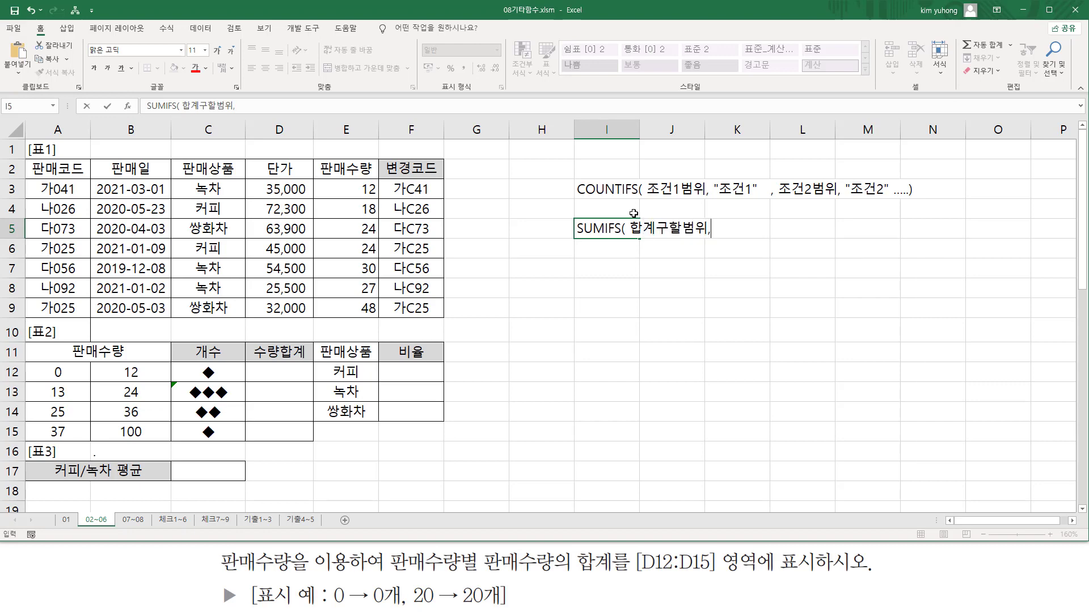
pyautogui.write(' 조건1범우')
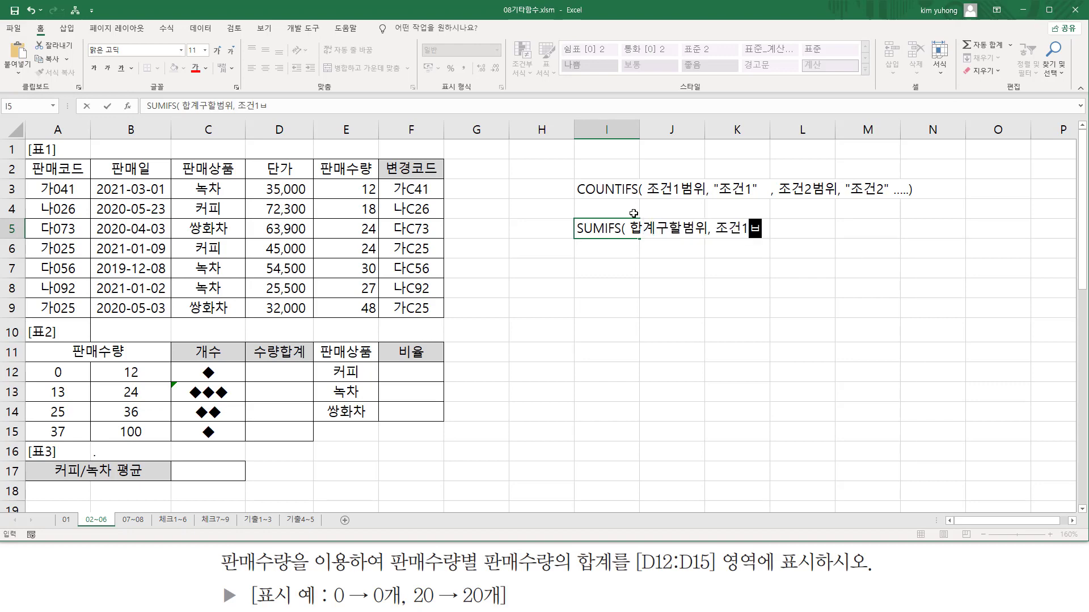
pyautogui.write('위, "조건1')
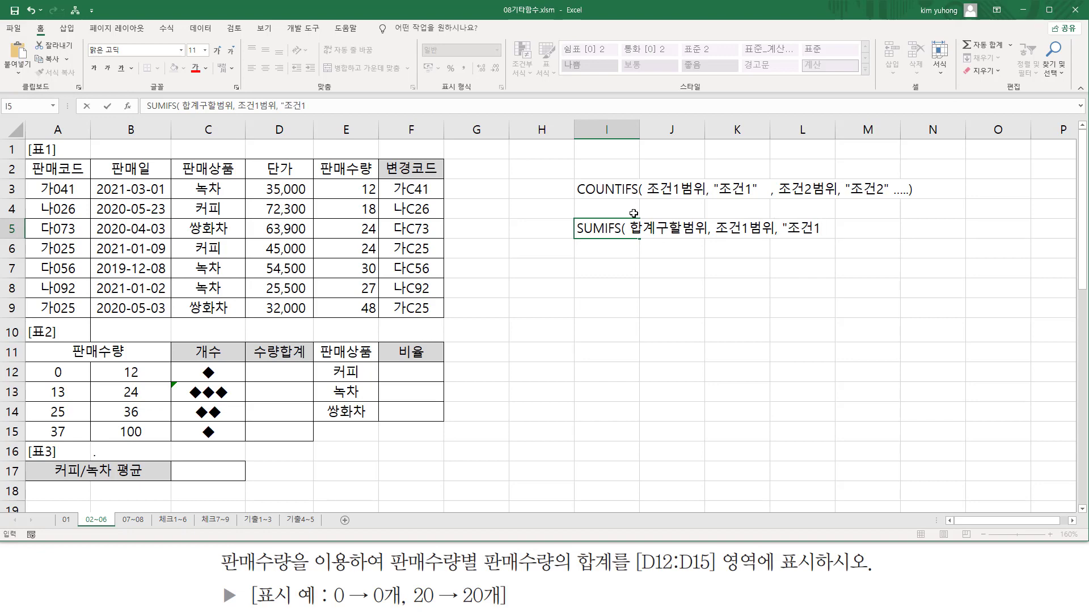
pyautogui.write('" , 조건2')
pyautogui.write('범위,')
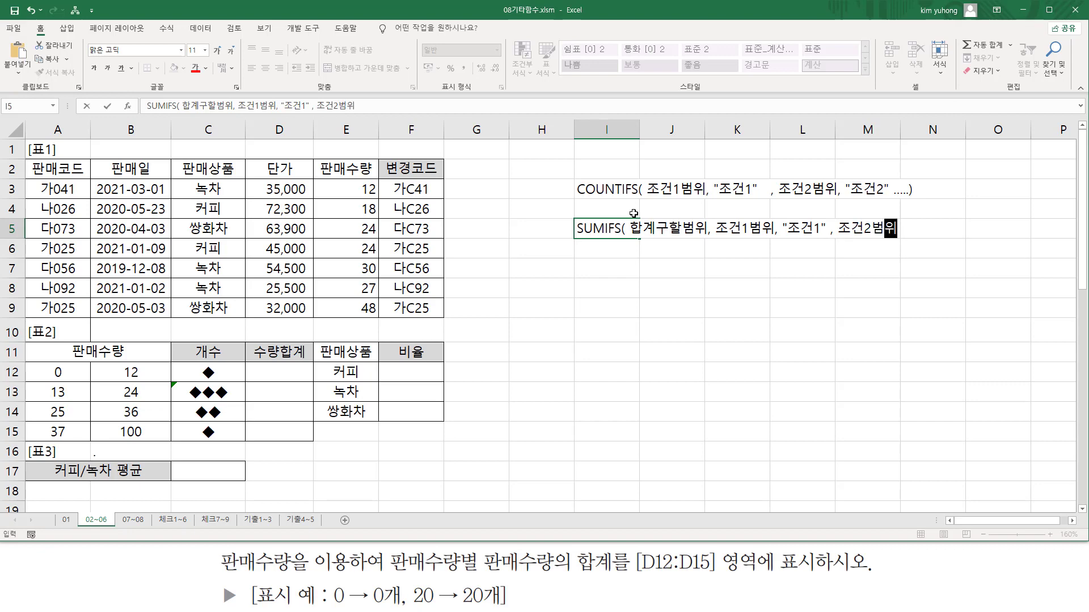
pyautogui.write(' "조건2"...')
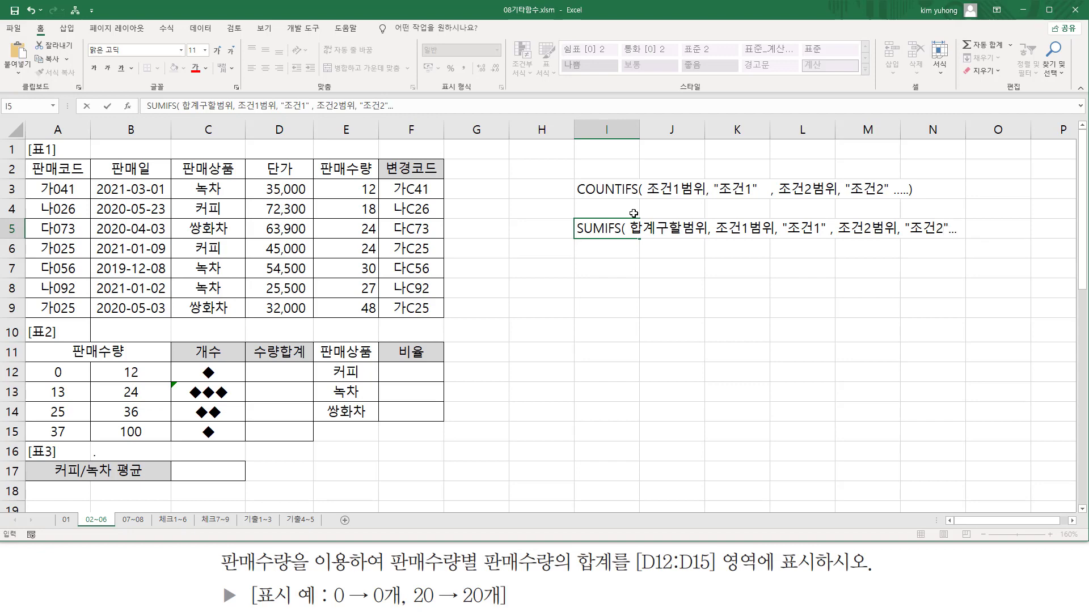
pyautogui.press('Return')
pyautogui.hotkey('ctrl', '2')
pyautogui.moveTo(714, 238); pyautogui.dragTo(946, 245)
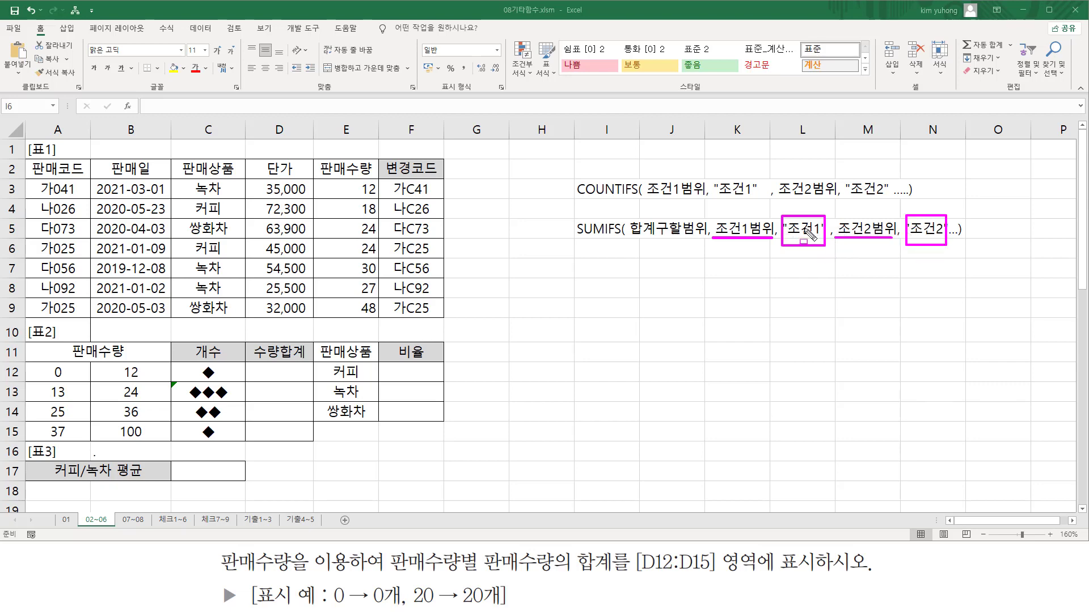
pyautogui.moveTo(628, 210); pyautogui.dragTo(703, 245)
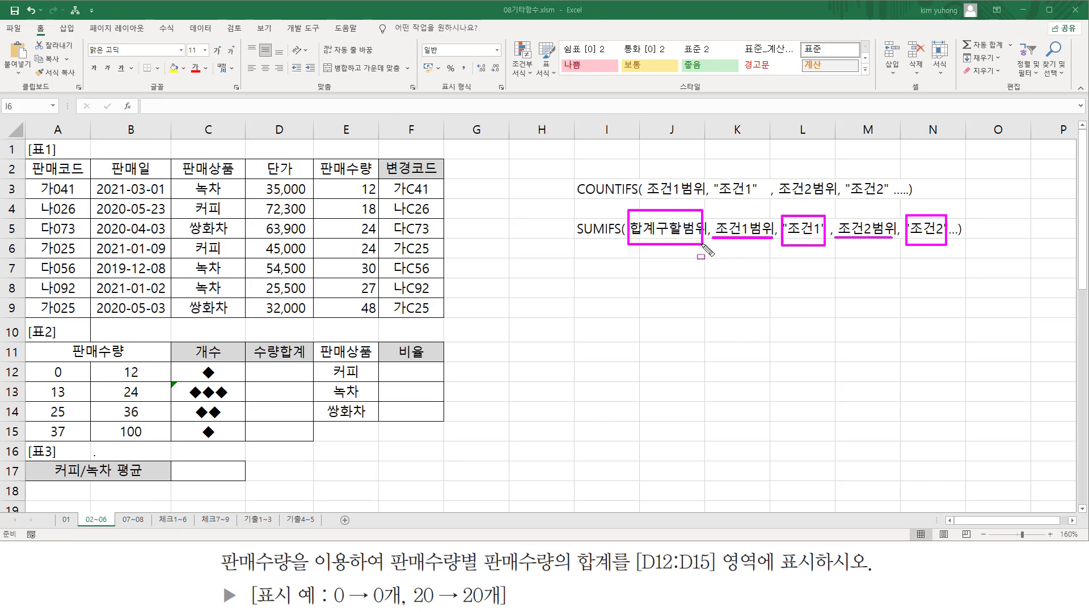
pyautogui.moveTo(571, 234); pyautogui.dragTo(607, 234)
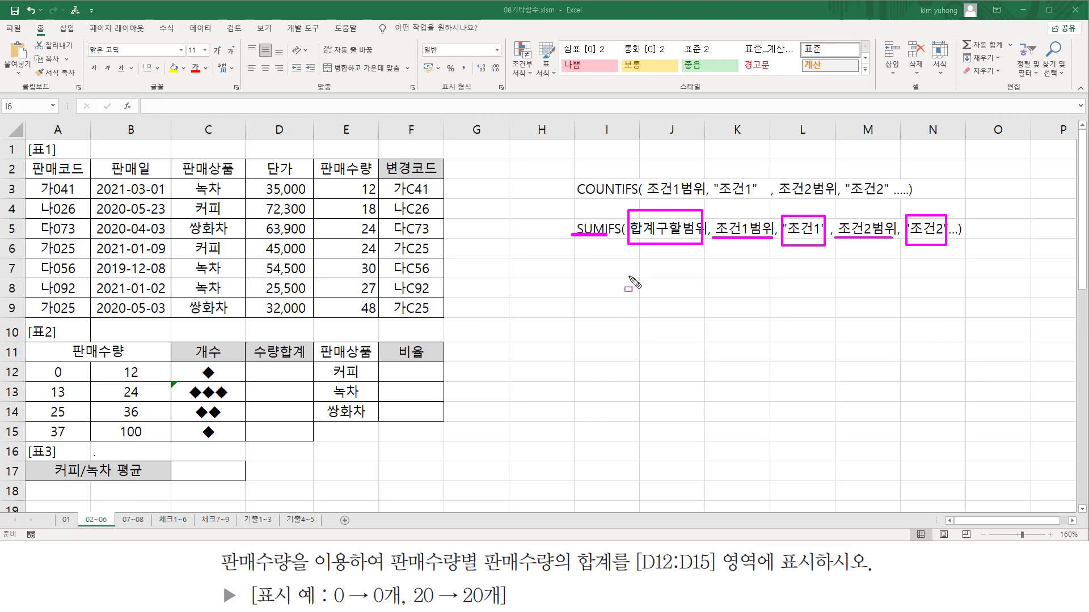
pyautogui.press('Escape')
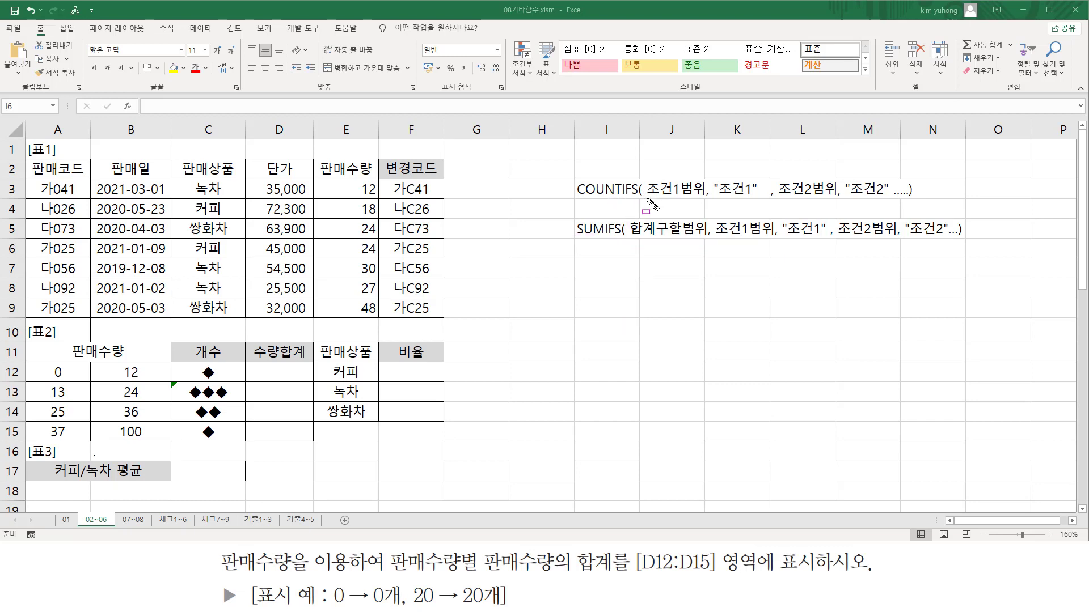
pyautogui.moveTo(645, 199); pyautogui.dragTo(889, 198)
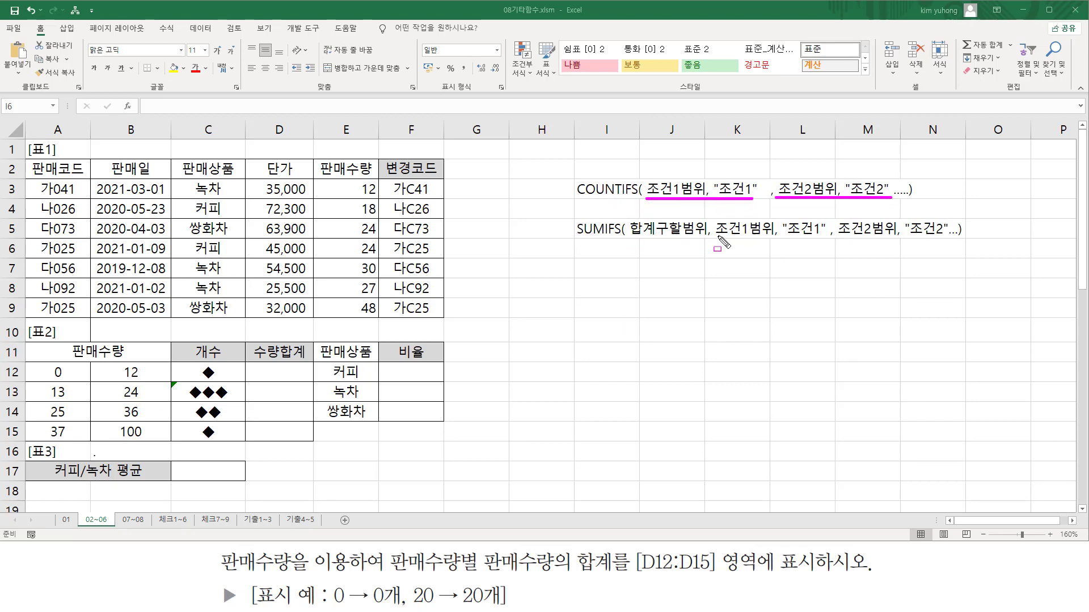
pyautogui.moveTo(716, 237); pyautogui.dragTo(955, 238)
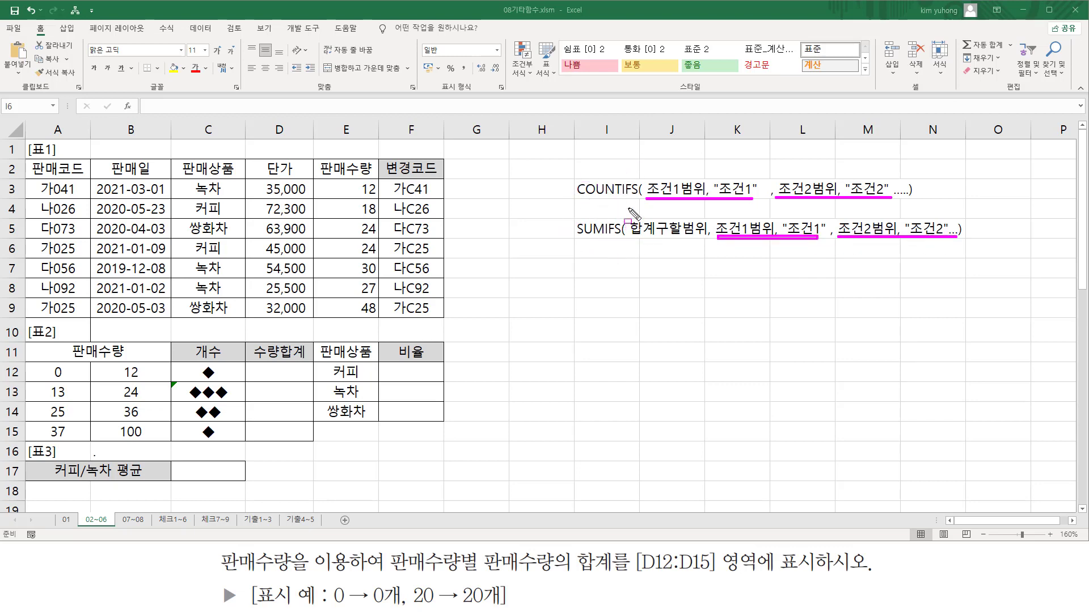
pyautogui.moveTo(628, 207); pyautogui.dragTo(704, 262)
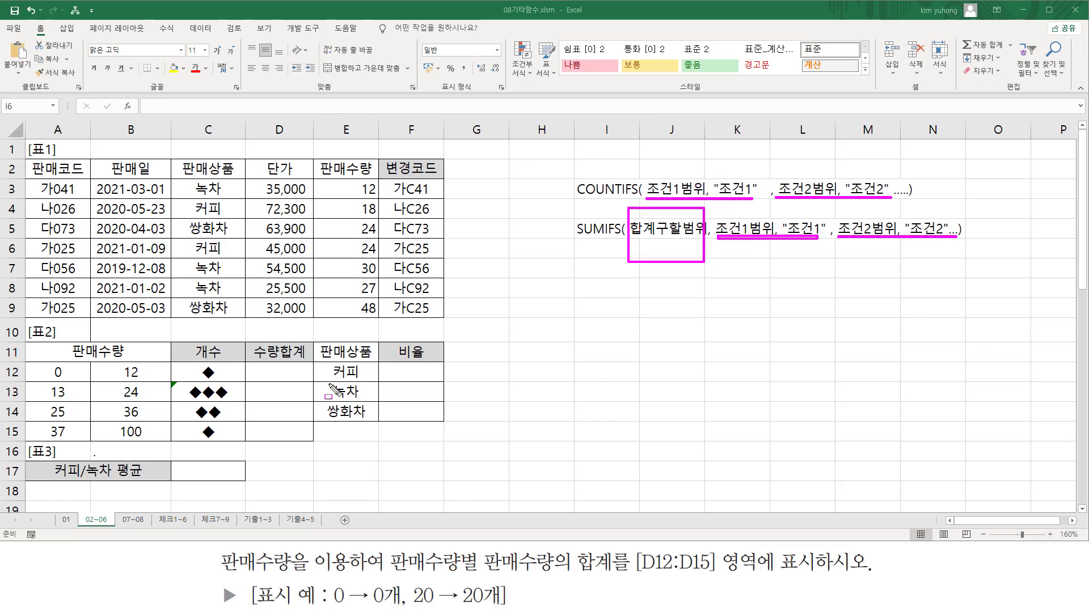
pyautogui.press('Escape')
# - Begin a SUMIFS formula in cell D12 with the 판매수량 values E3:E9 as the sum range
pyautogui.click(284, 374)
pyautogui.write('=ㄴ')
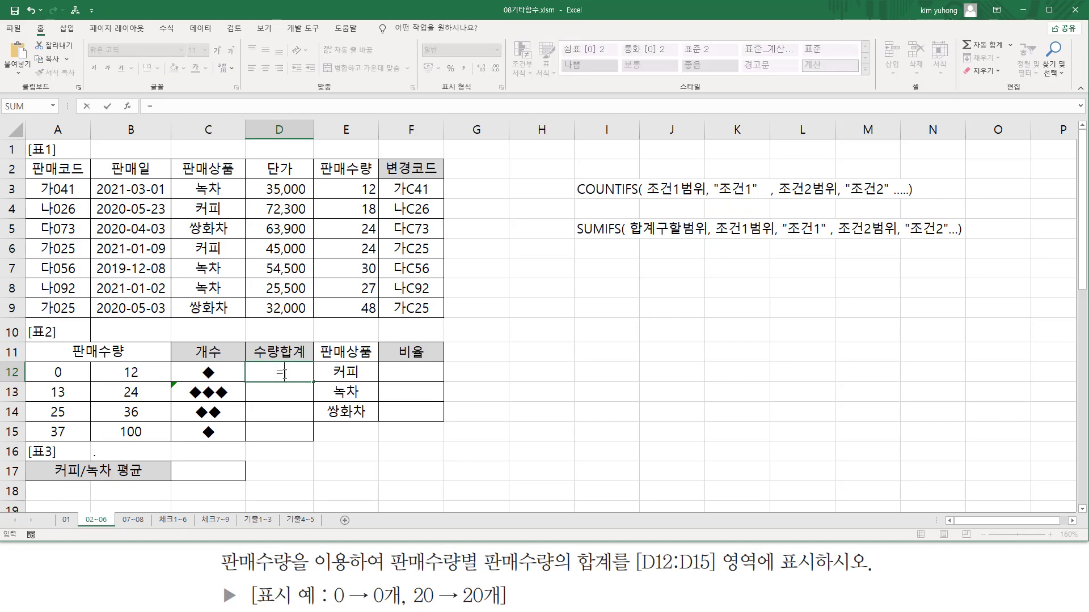
pyautogui.press('BackSpace')
pyautogui.write('SUMIFS')
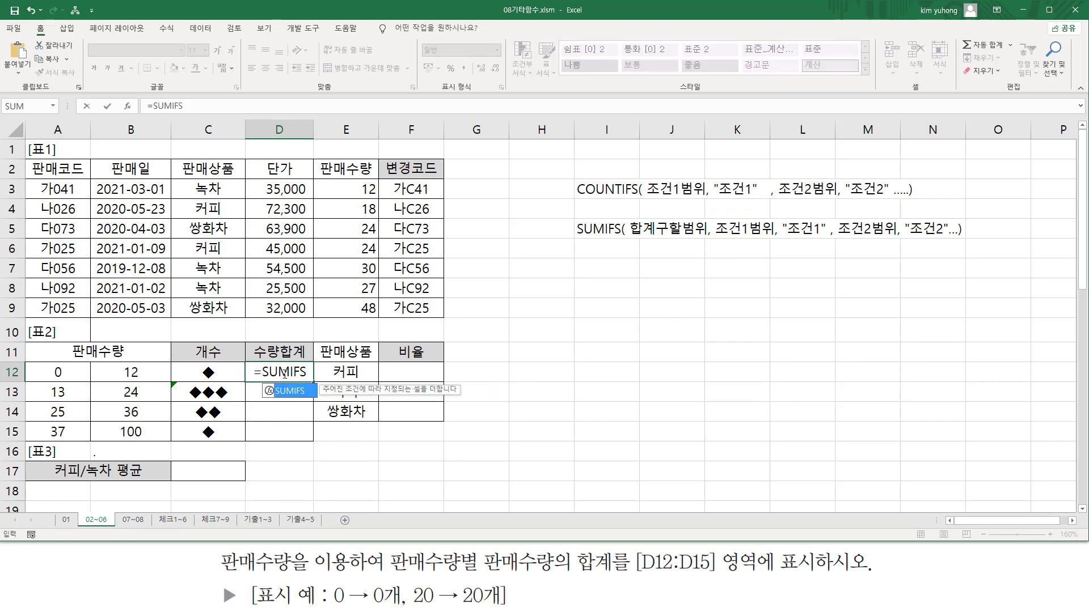
pyautogui.write('(')
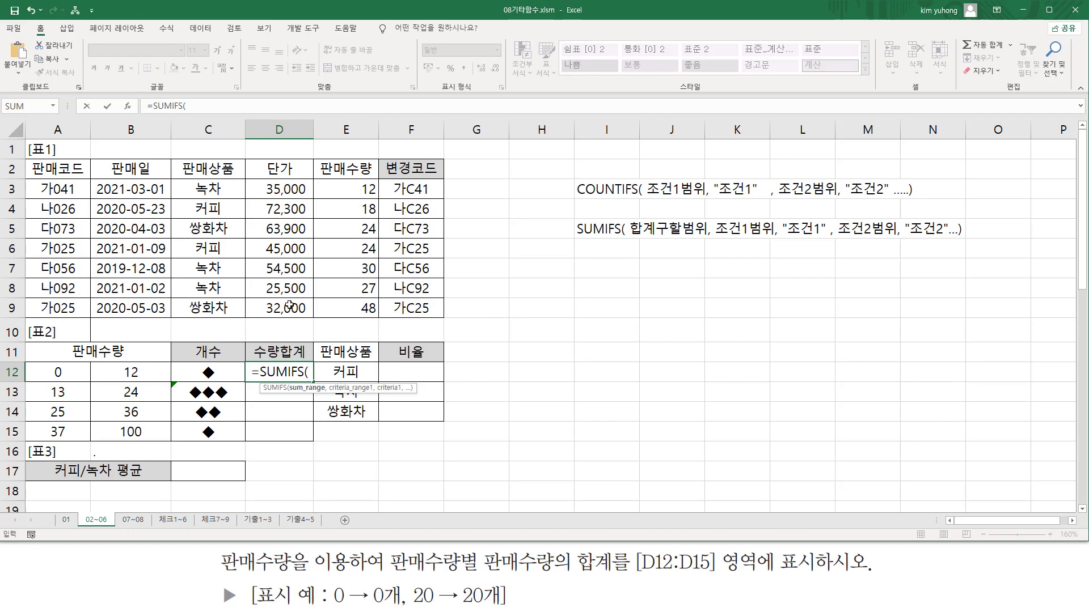
pyautogui.moveTo(347, 184); pyautogui.dragTo(352, 309)
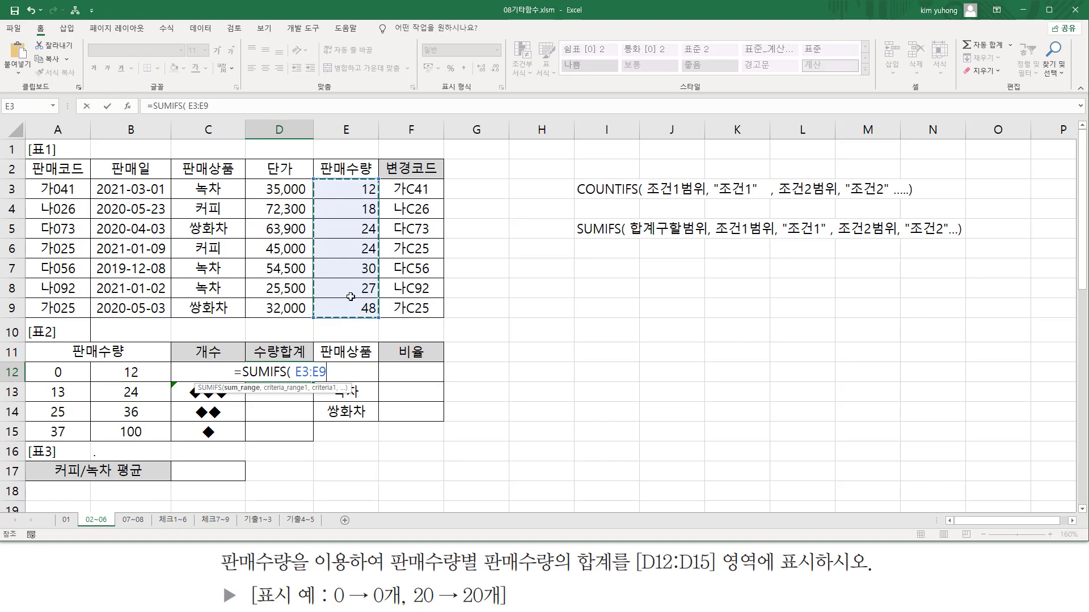
pyautogui.write(',')
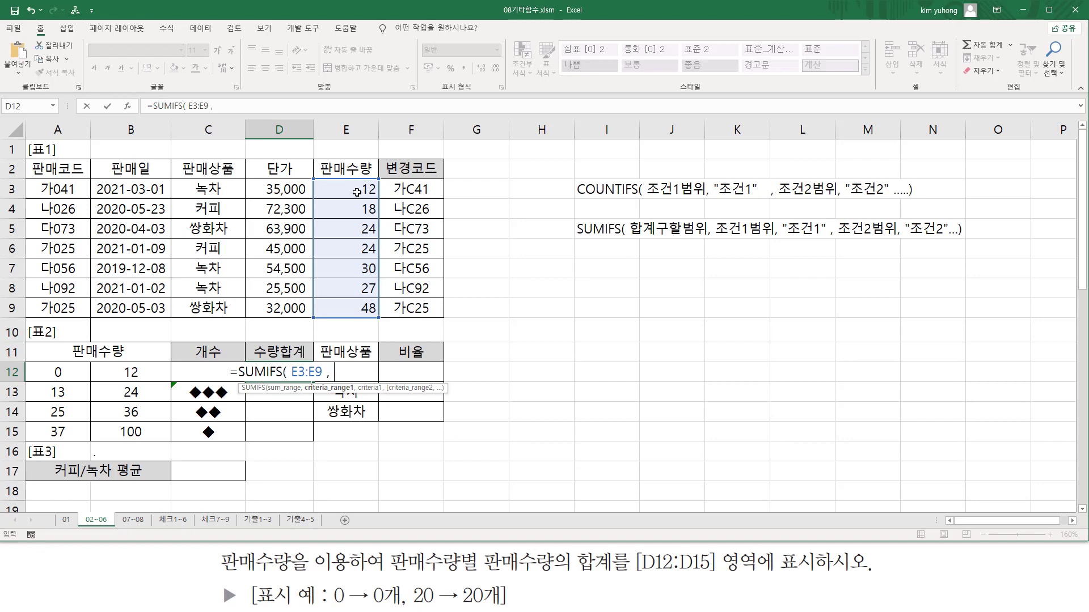
# - Add the first condition to the D12 formula: criteria range E3:E9 with the criterion ">=" &A12
pyautogui.moveTo(352, 189); pyautogui.dragTo(364, 306)
pyautogui.write(',')
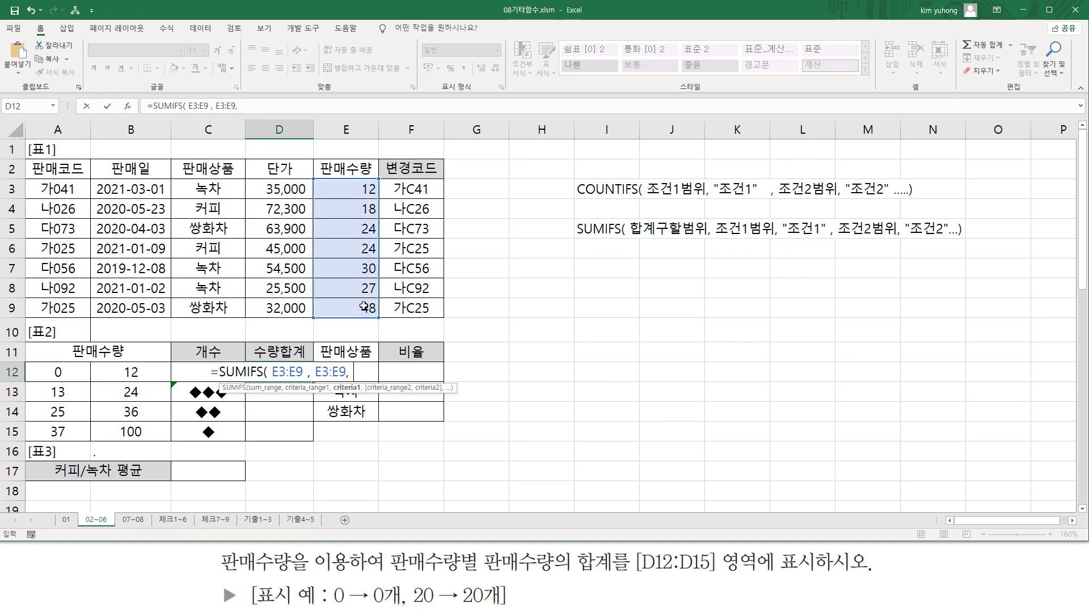
pyautogui.write(' "')
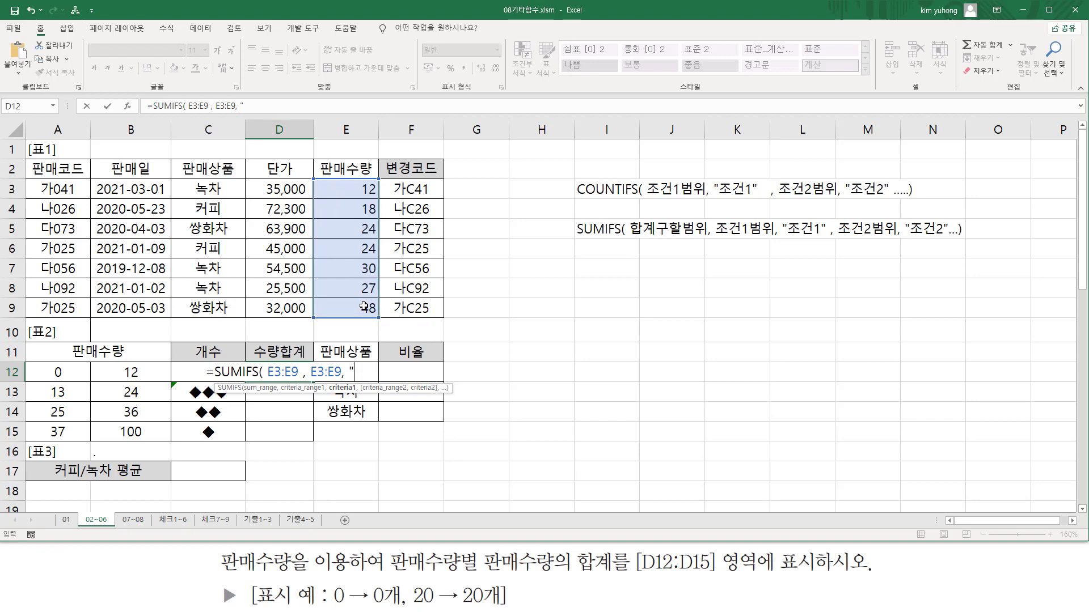
pyautogui.write('>=')
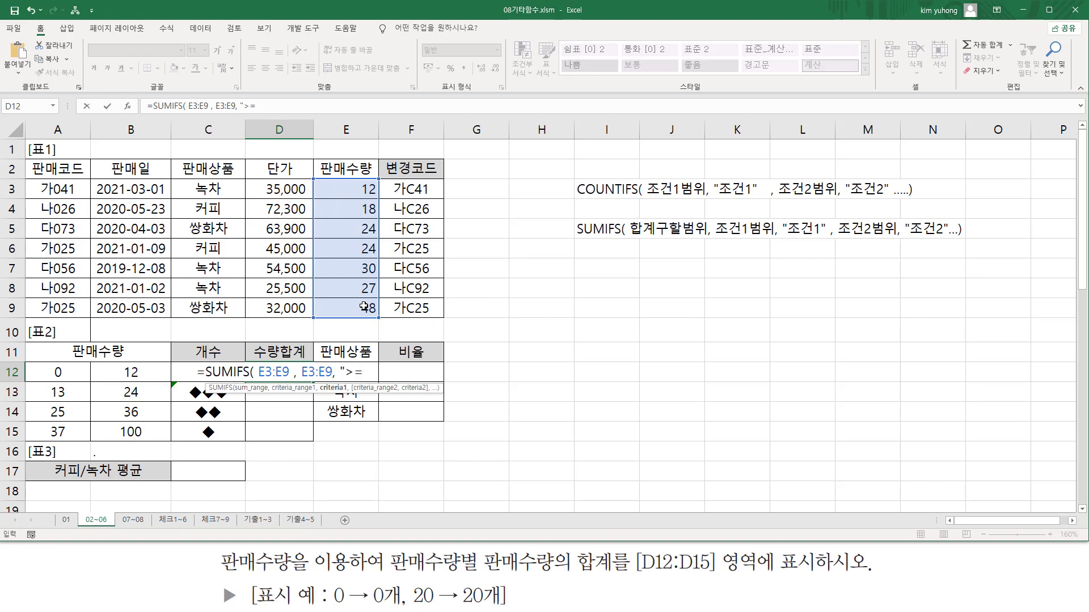
pyautogui.write('"')
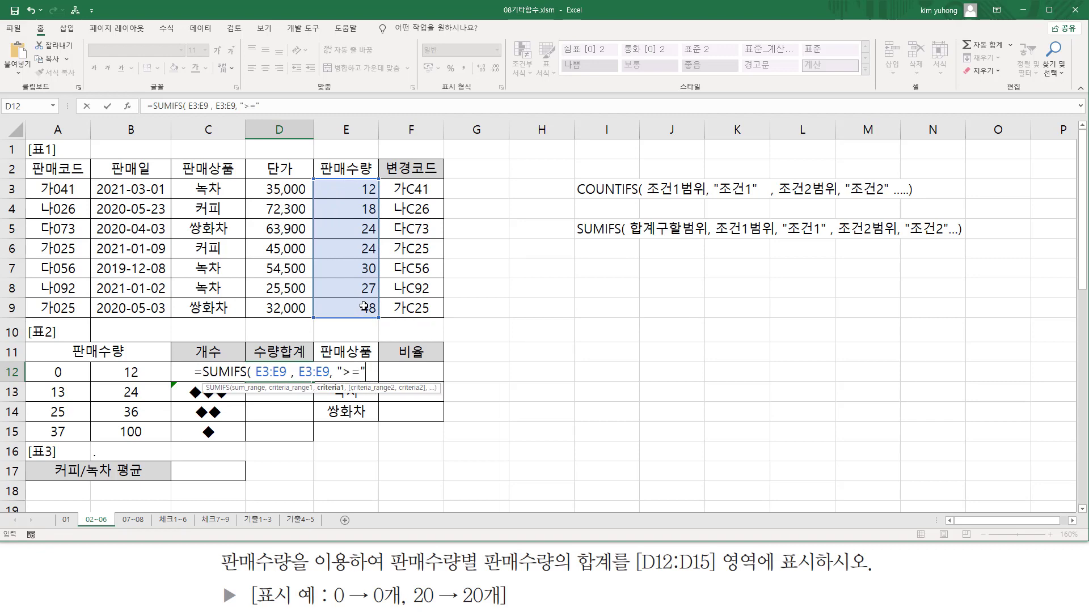
pyautogui.write(' &')
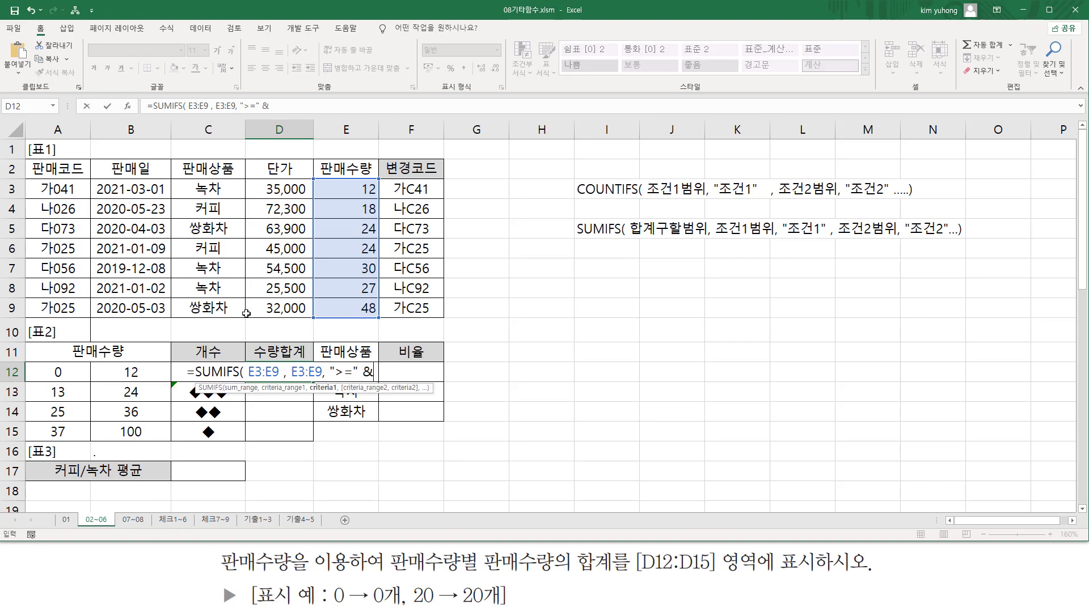
pyautogui.click(59, 372)
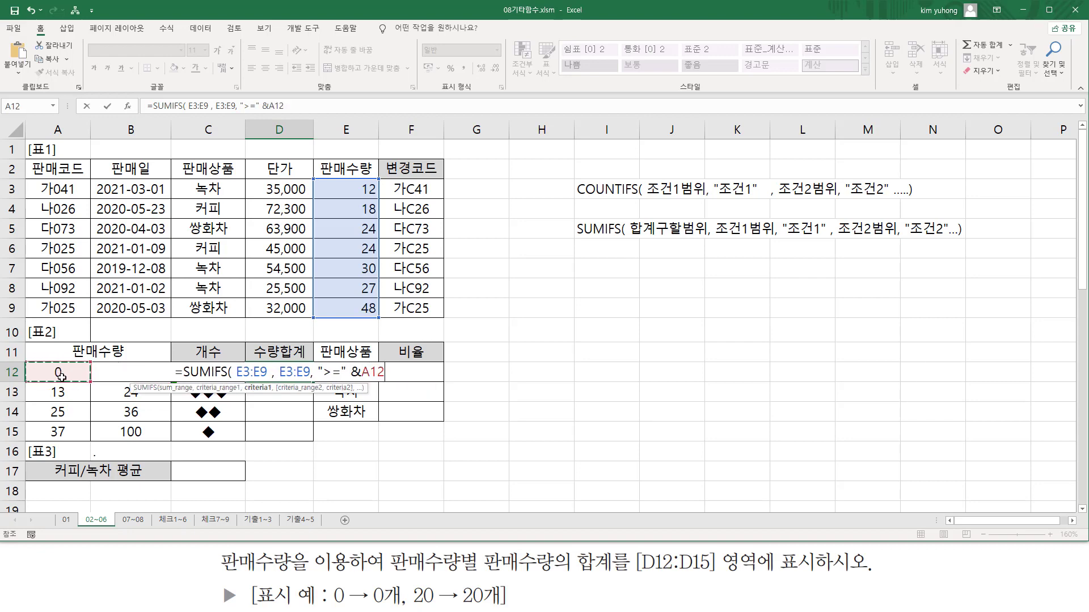
pyautogui.moveTo(319, 379); pyautogui.dragTo(386, 381)
pyautogui.press('Escape')
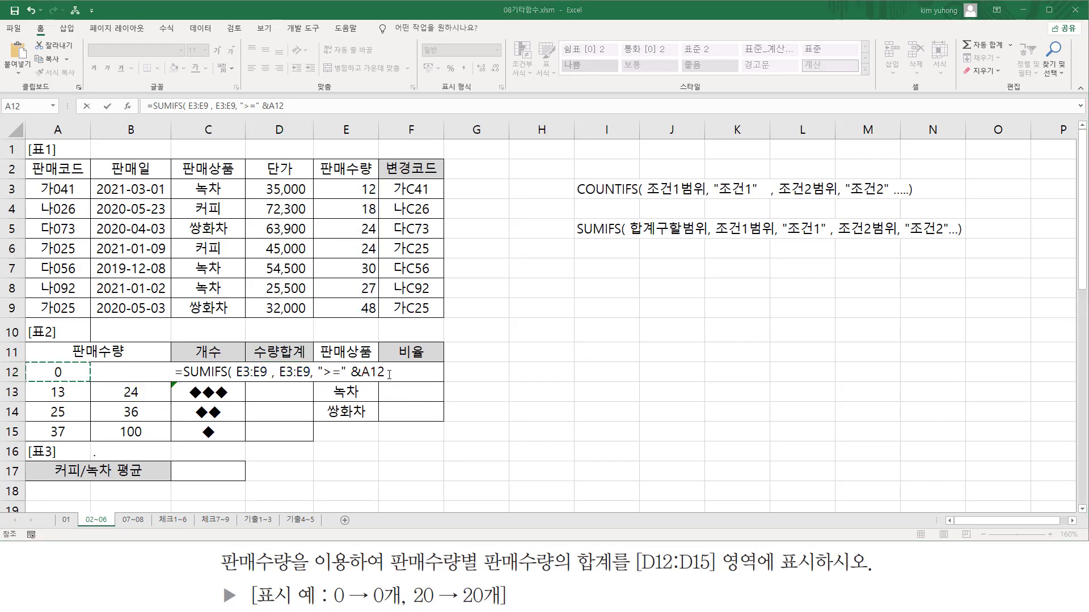
pyautogui.click(403, 375)
pyautogui.hotkey('ctrl', '2')
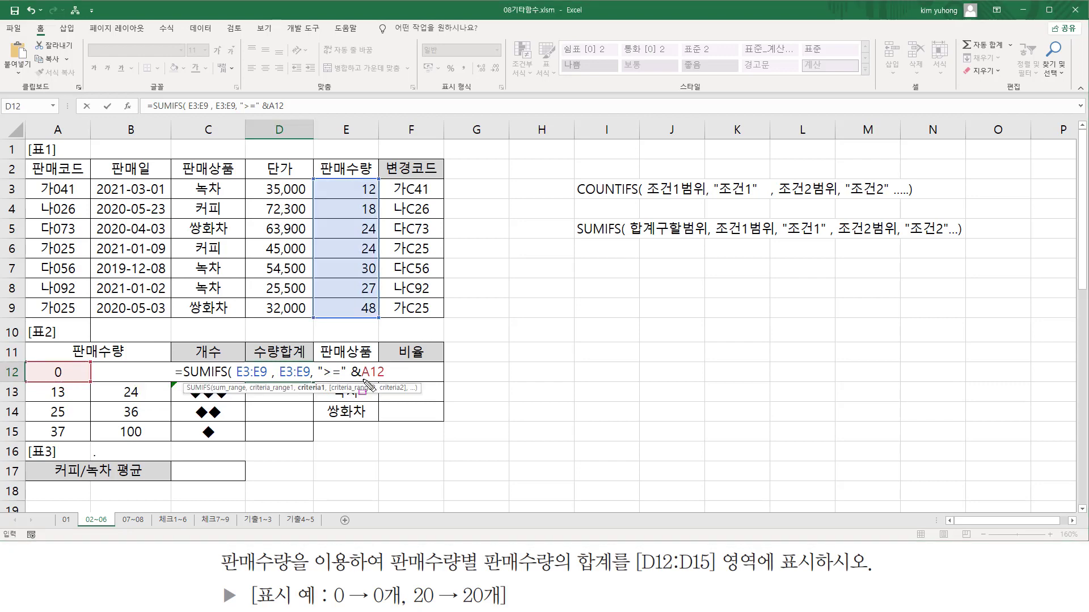
pyautogui.moveTo(364, 380)
pyautogui.mouseDown()
pyautogui.moveTo(385, 380)
pyautogui.moveTo(384, 364)
pyautogui.mouseUp()
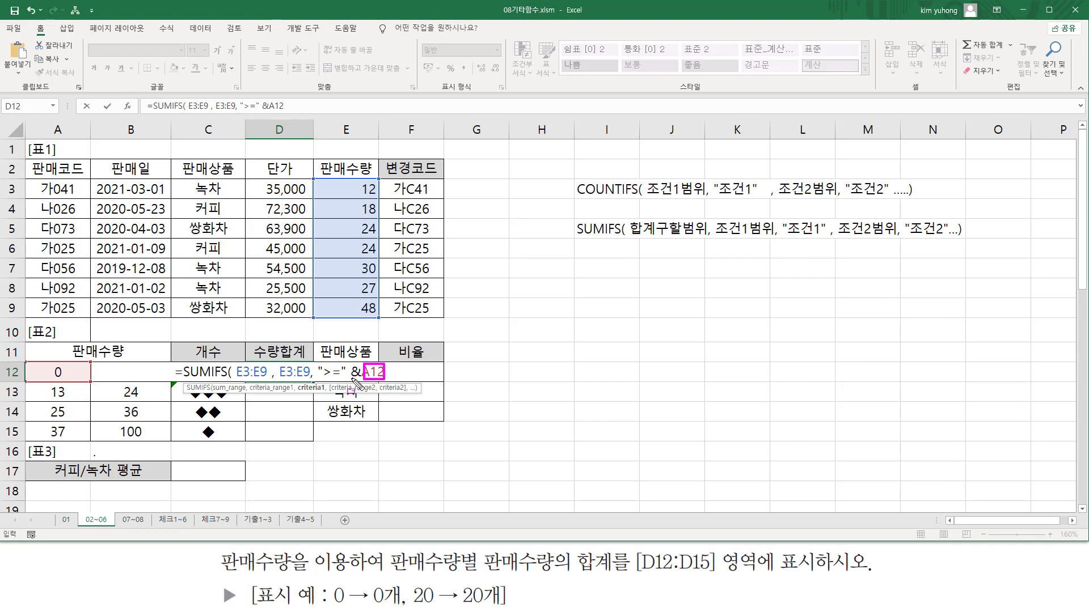
pyautogui.moveTo(352, 379)
pyautogui.mouseDown()
pyautogui.moveTo(330, 379)
pyautogui.moveTo(339, 364)
pyautogui.moveTo(340, 378)
pyautogui.mouseUp()
pyautogui.press('Escape')
# - Add the second condition to the D12 formula, criteria range E3:E9 with the criterion "<=" & B12, and complete the formula
pyautogui.write(',')
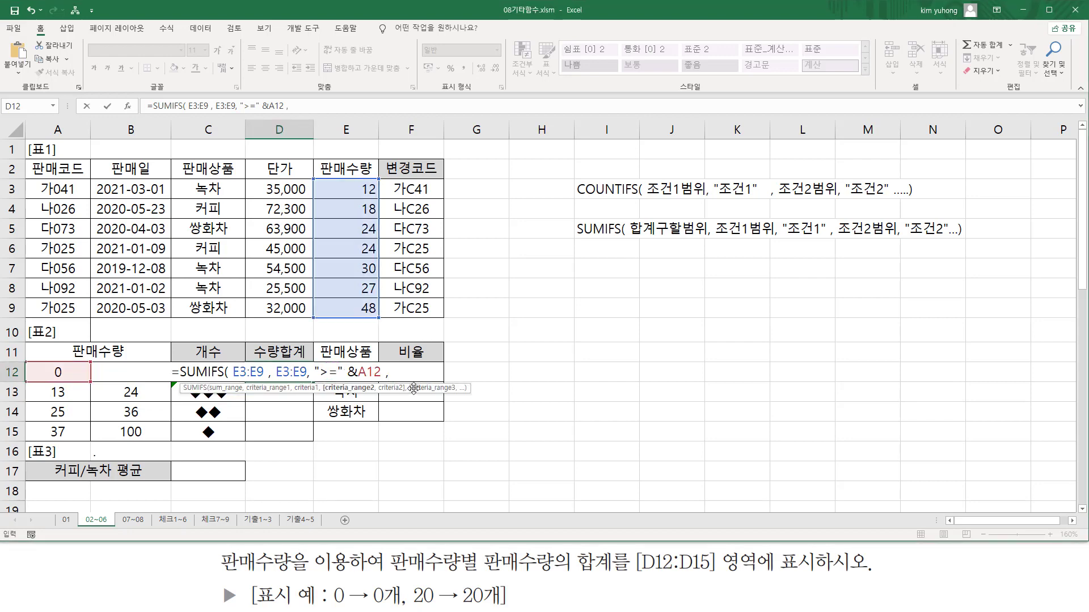
pyautogui.moveTo(342, 190); pyautogui.dragTo(344, 312)
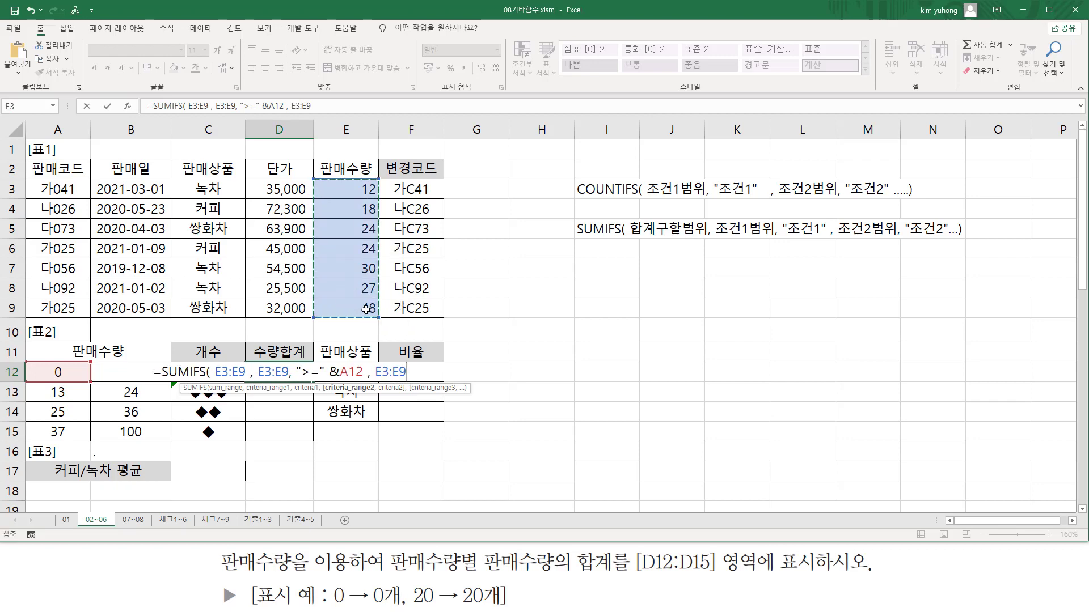
pyautogui.write(',')
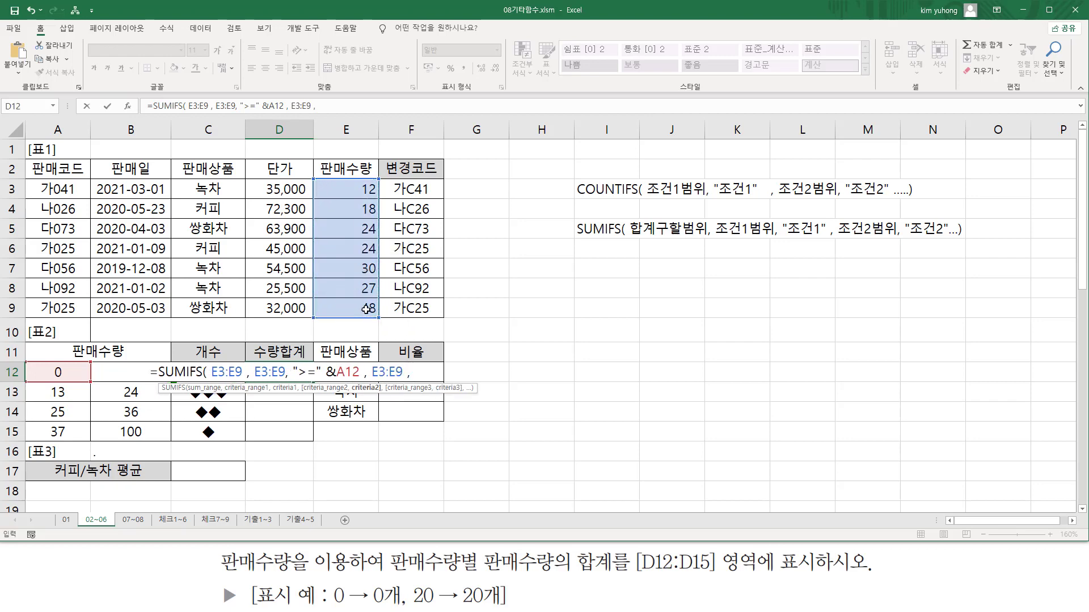
pyautogui.write(' "<=')
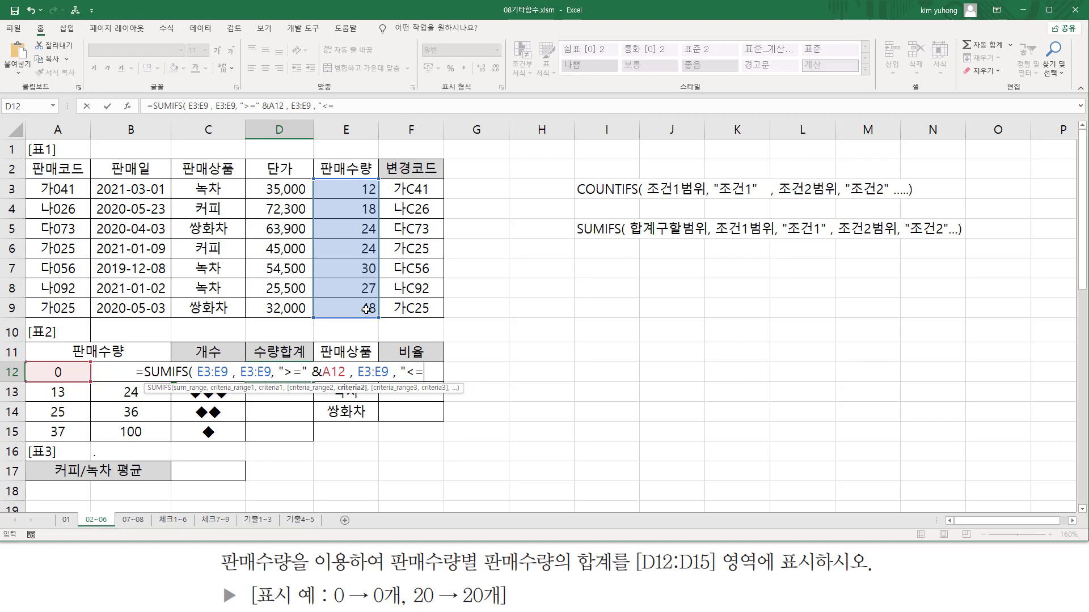
pyautogui.write('"')
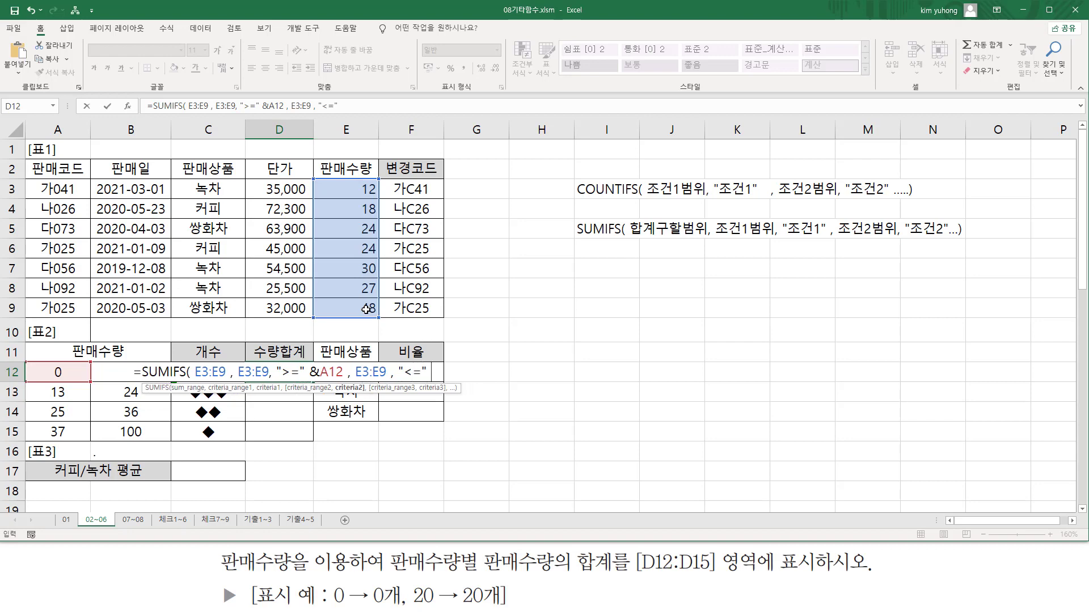
pyautogui.write(' &')
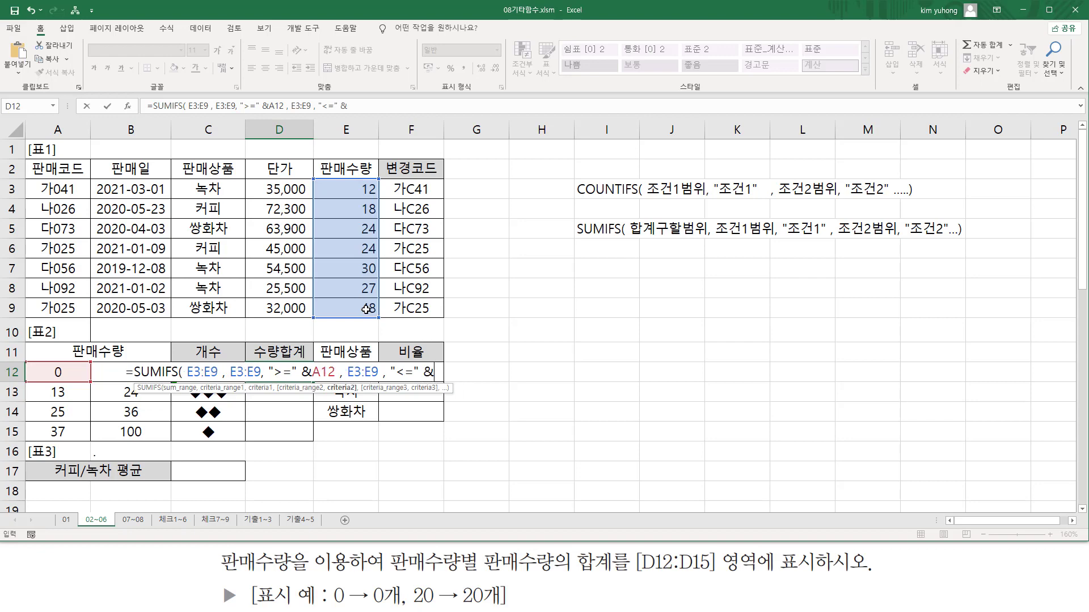
pyautogui.click(122, 397)
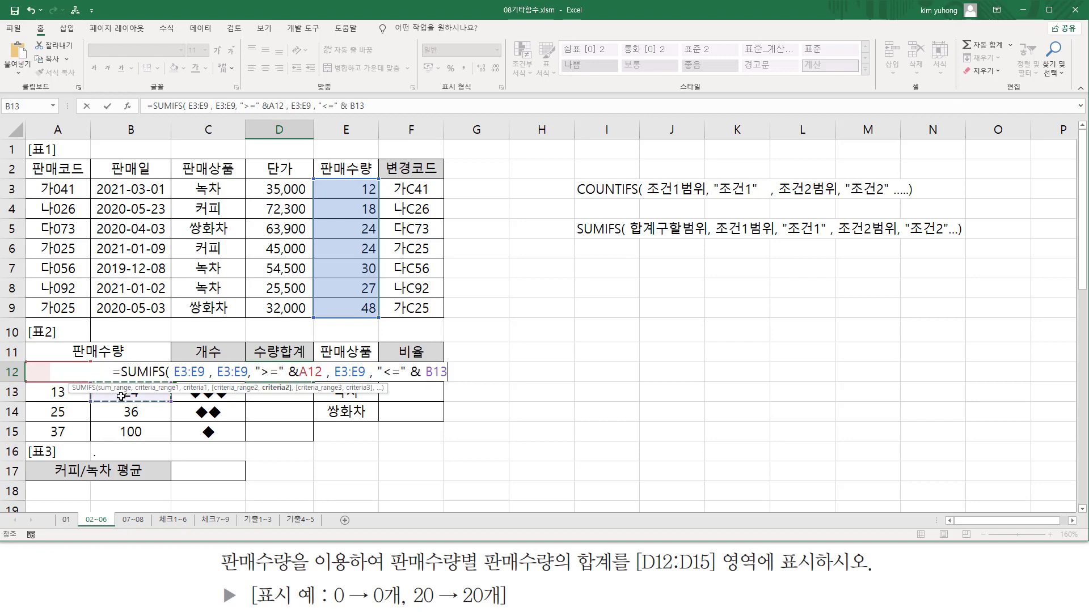
pyautogui.press('Up')
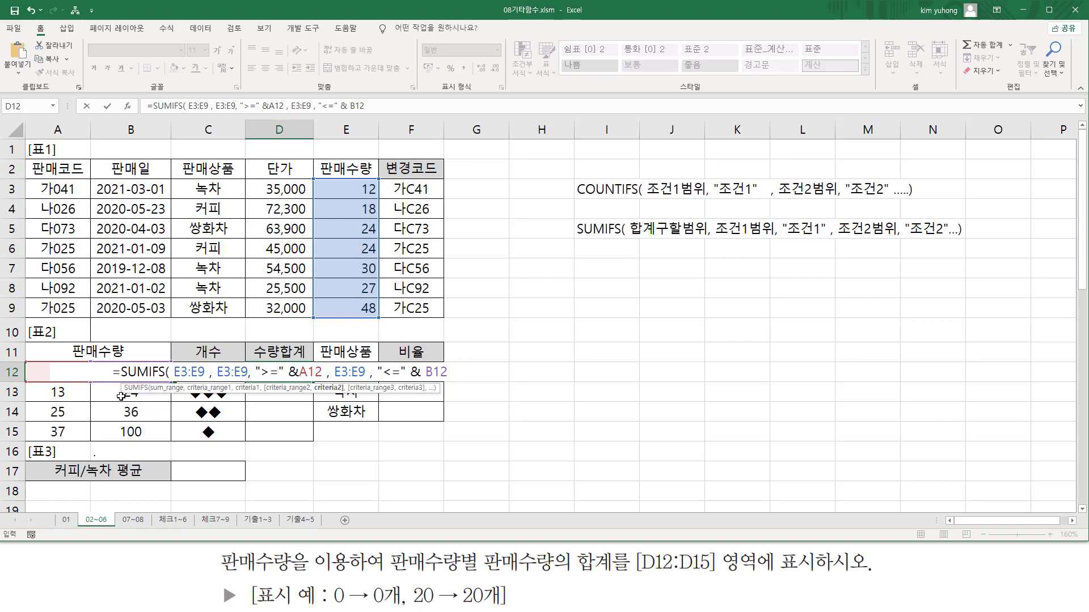
pyautogui.write(')')
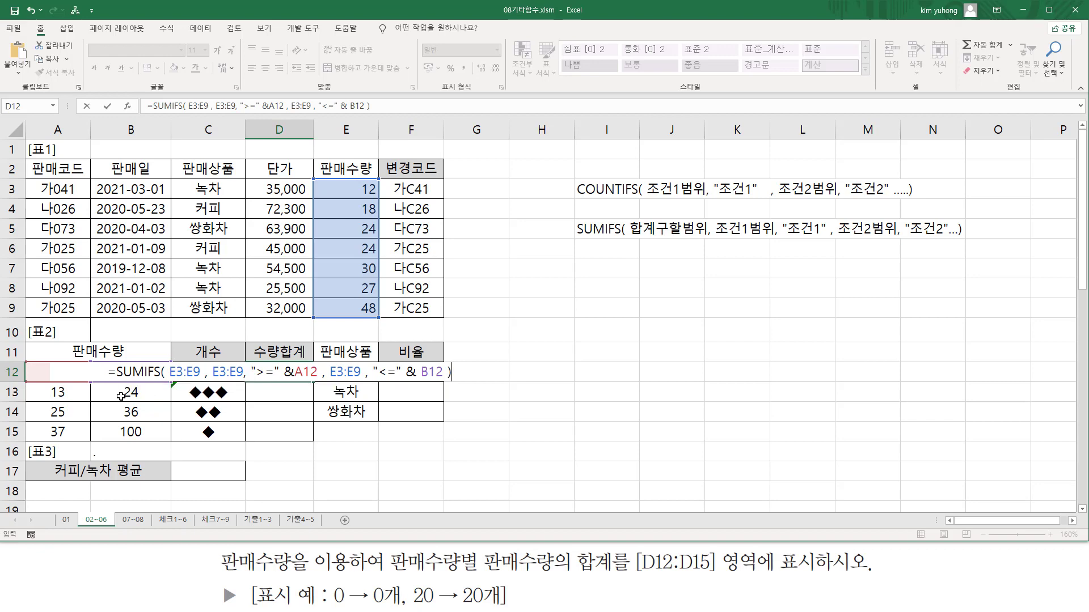
pyautogui.press('Return')
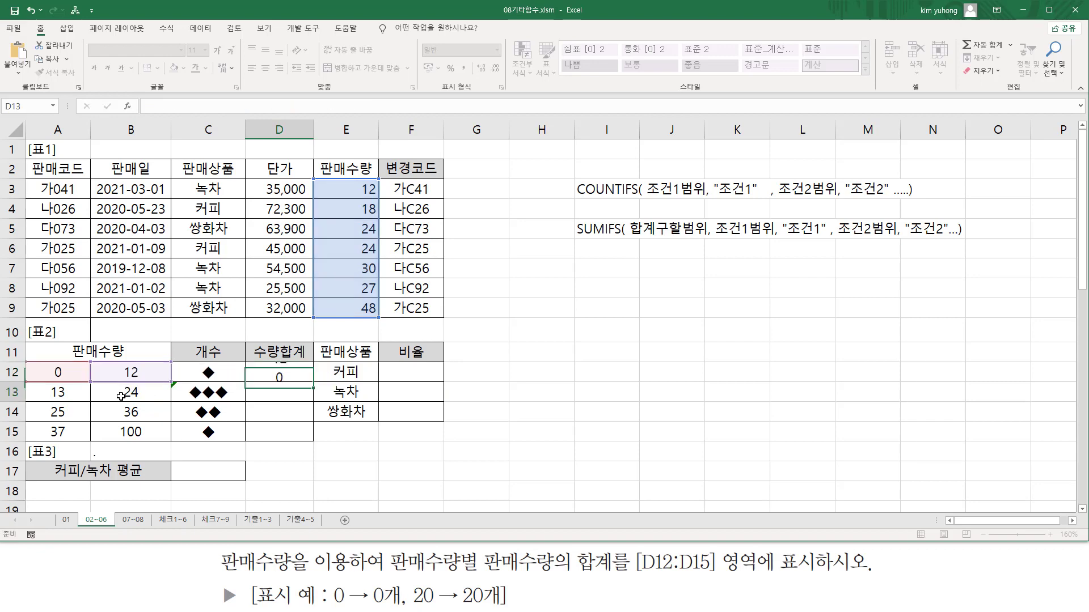
pyautogui.click(286, 367)
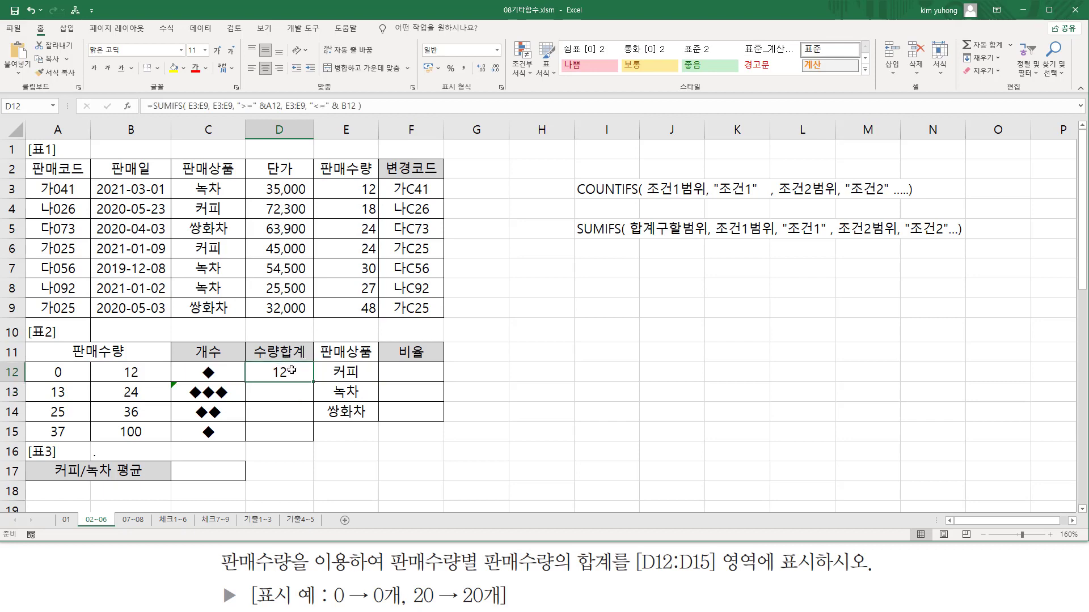
pyautogui.moveTo(36, 363); pyautogui.dragTo(162, 386)
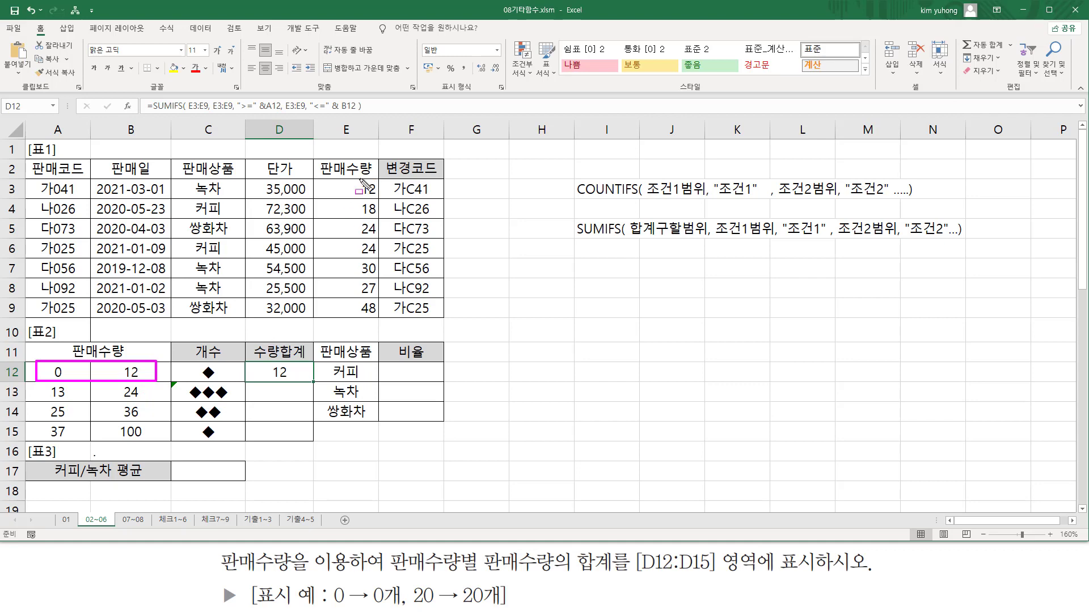
pyautogui.moveTo(332, 179); pyautogui.dragTo(386, 202)
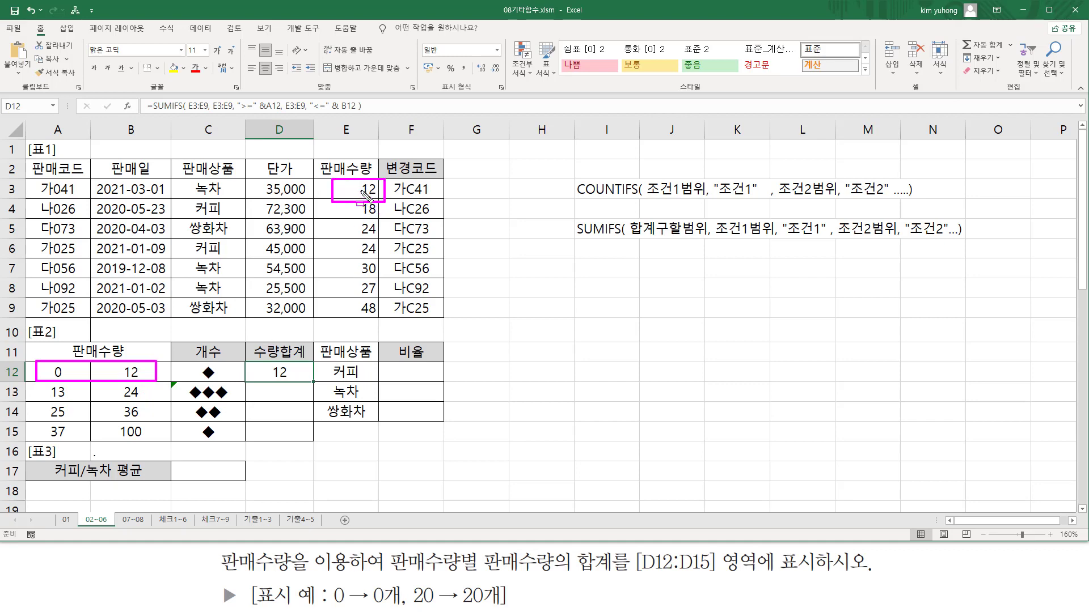
pyautogui.moveTo(270, 377); pyautogui.dragTo(288, 376)
pyautogui.press('Escape')
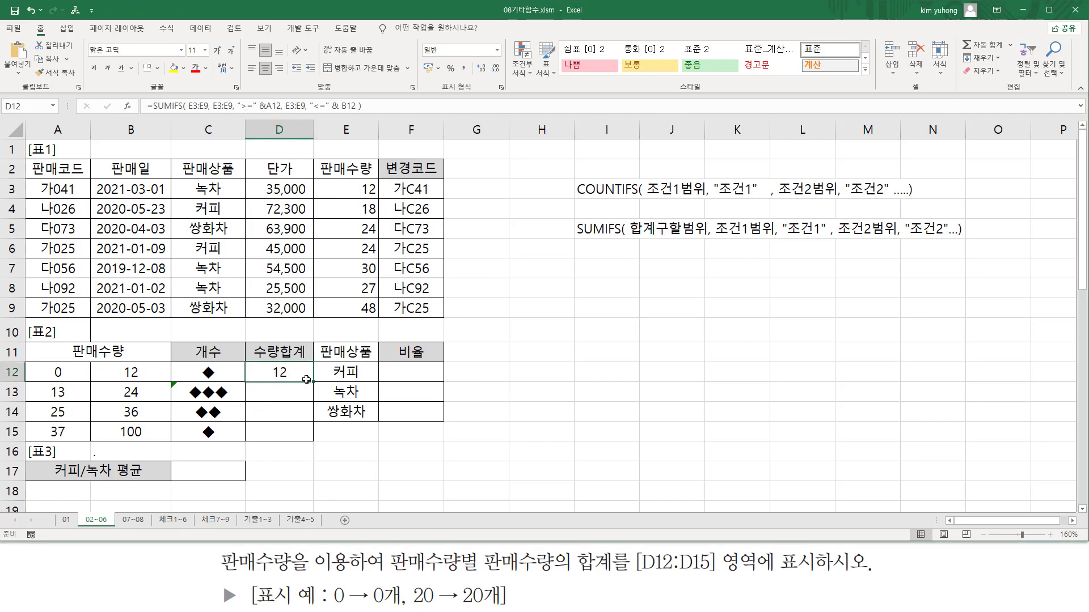
# - Make the sum range in the D12 SUMIFS formula absolute as $E$3:$E$9
pyautogui.doubleClick(291, 372)
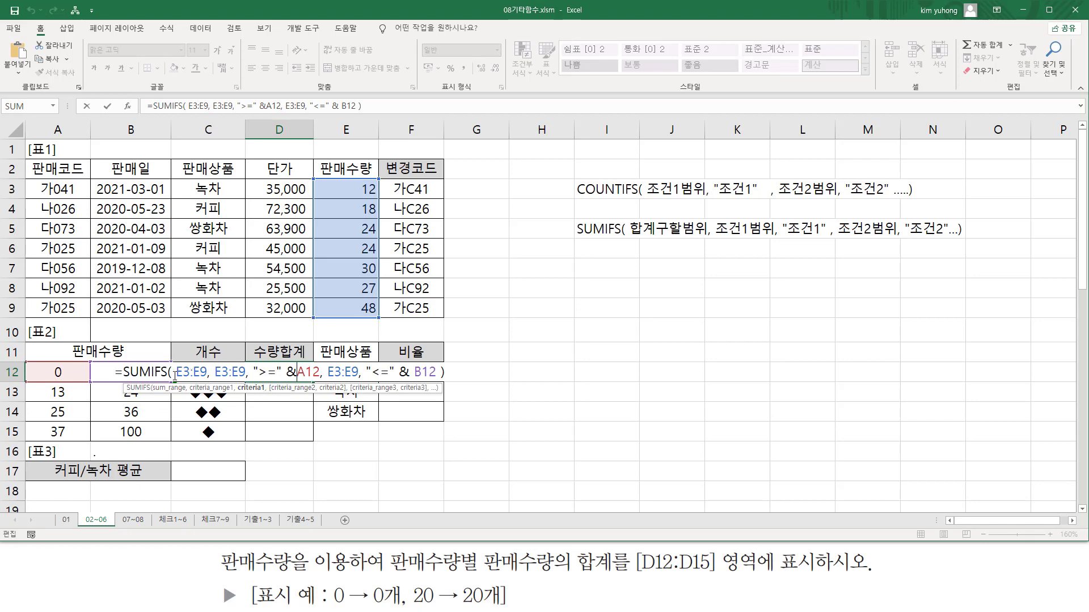
pyautogui.moveTo(184, 374); pyautogui.dragTo(201, 374)
pyautogui.hotkey('ctrl', '2')
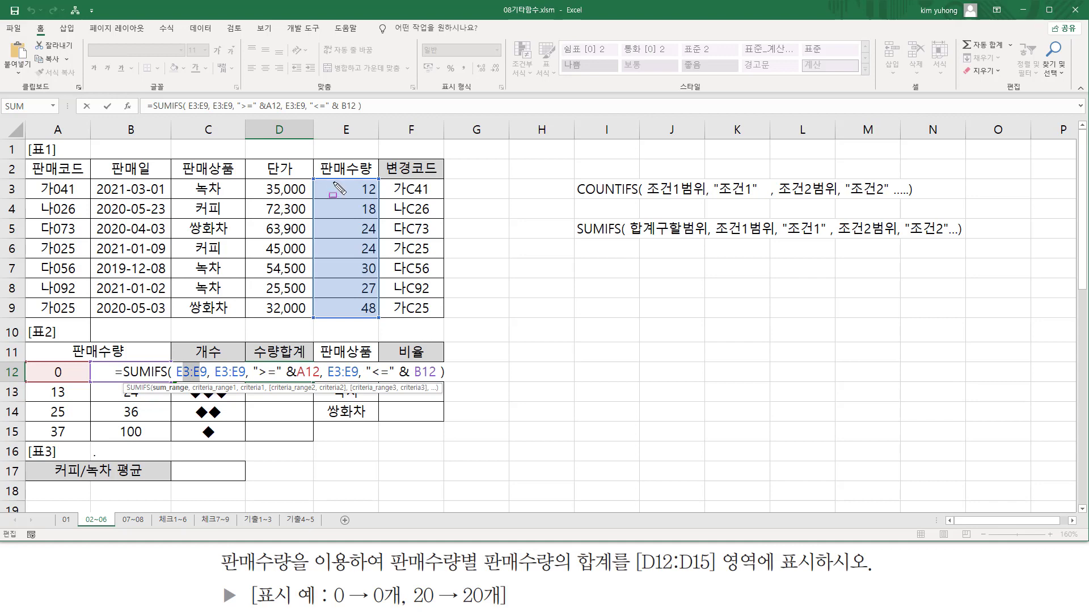
pyautogui.moveTo(315, 177); pyautogui.dragTo(380, 313)
pyautogui.moveTo(264, 368)
pyautogui.mouseDown()
pyautogui.moveTo(294, 381)
pyautogui.moveTo(300, 417)
pyautogui.mouseUp()
pyautogui.moveTo(267, 429); pyautogui.dragTo(312, 439)
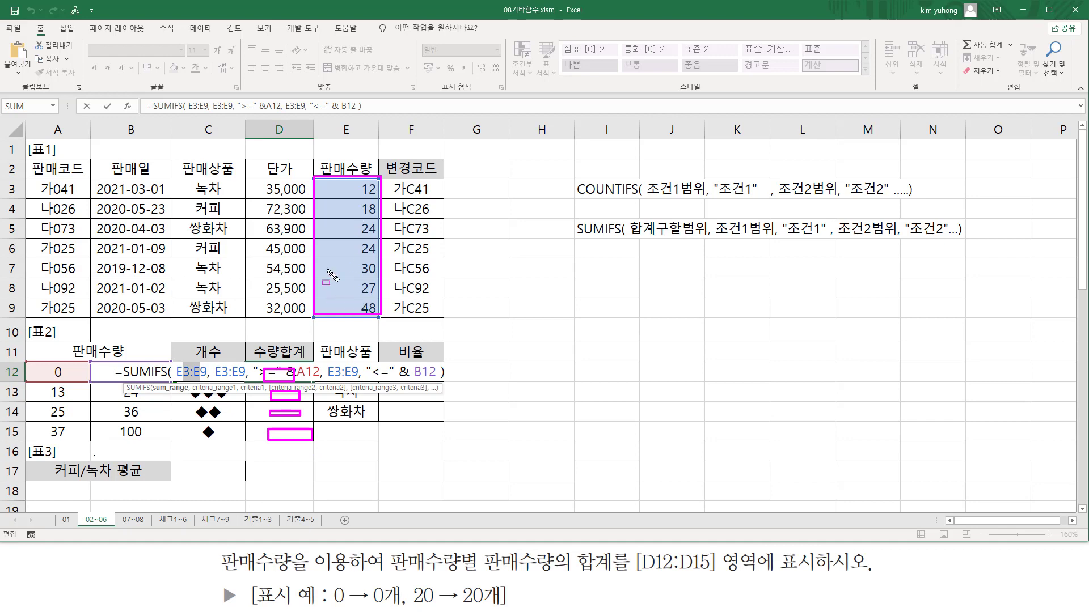
pyautogui.press('Escape')
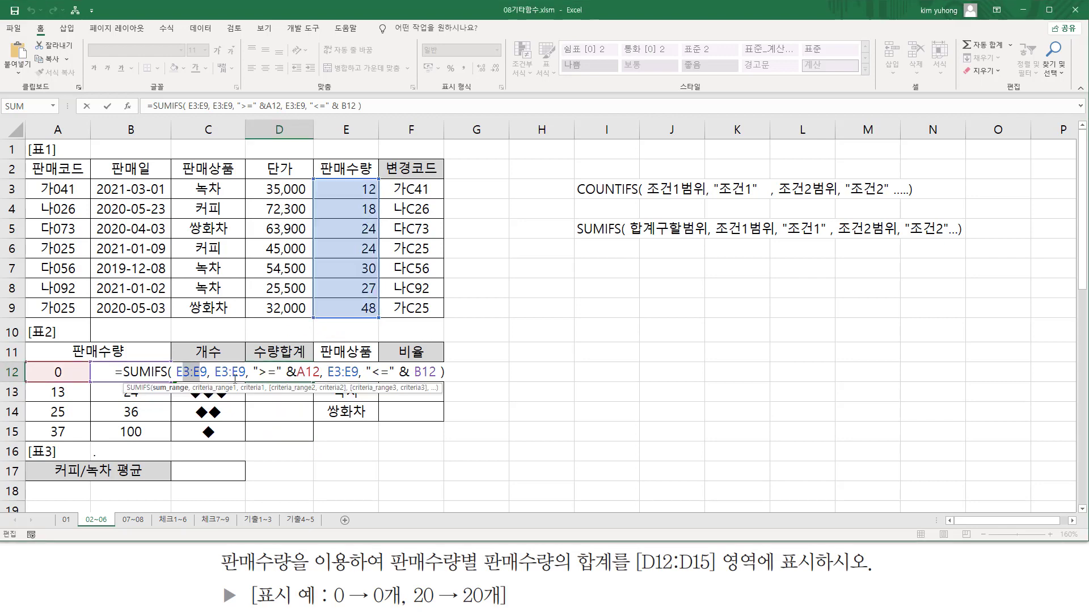
pyautogui.press('F4')
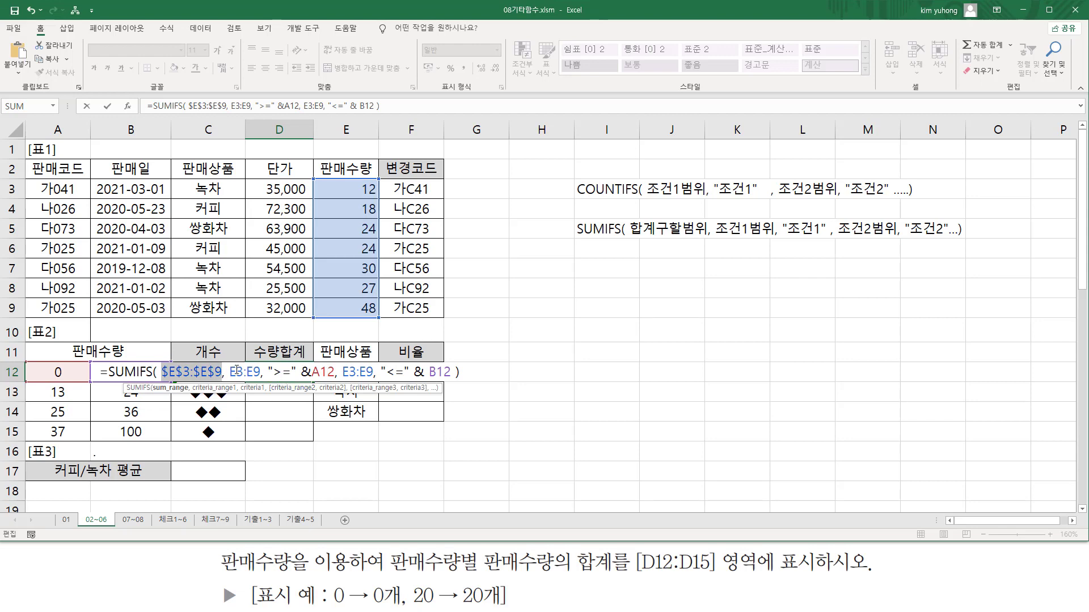
# - Make both criteria ranges in the D12 SUMIFS formula absolute as $E$3:$E$9 and commit the formula
pyautogui.moveTo(236, 372); pyautogui.dragTo(257, 372)
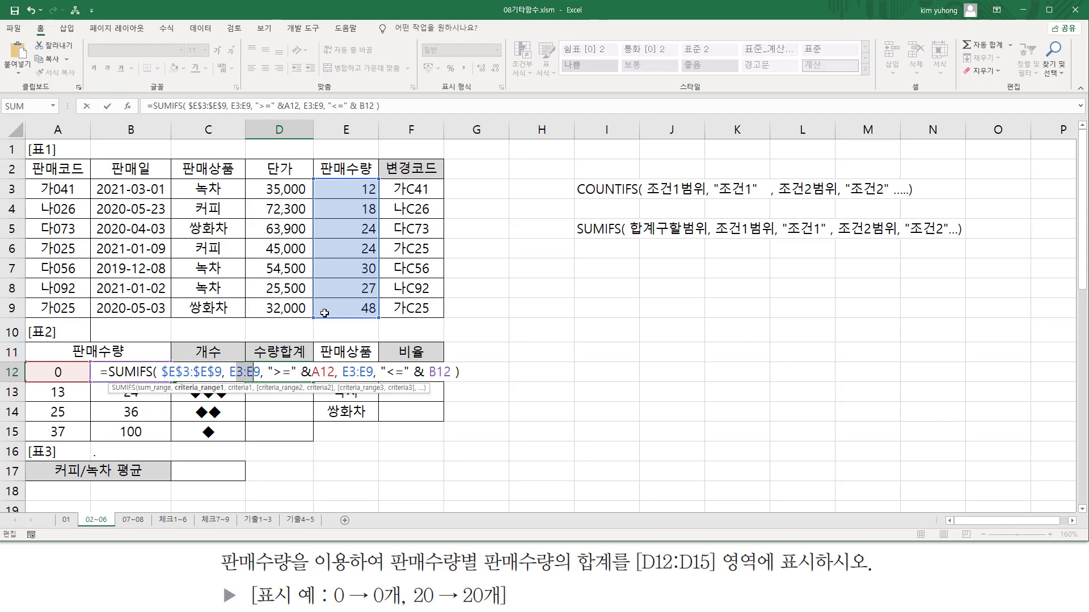
pyautogui.moveTo(273, 380); pyautogui.dragTo(332, 380)
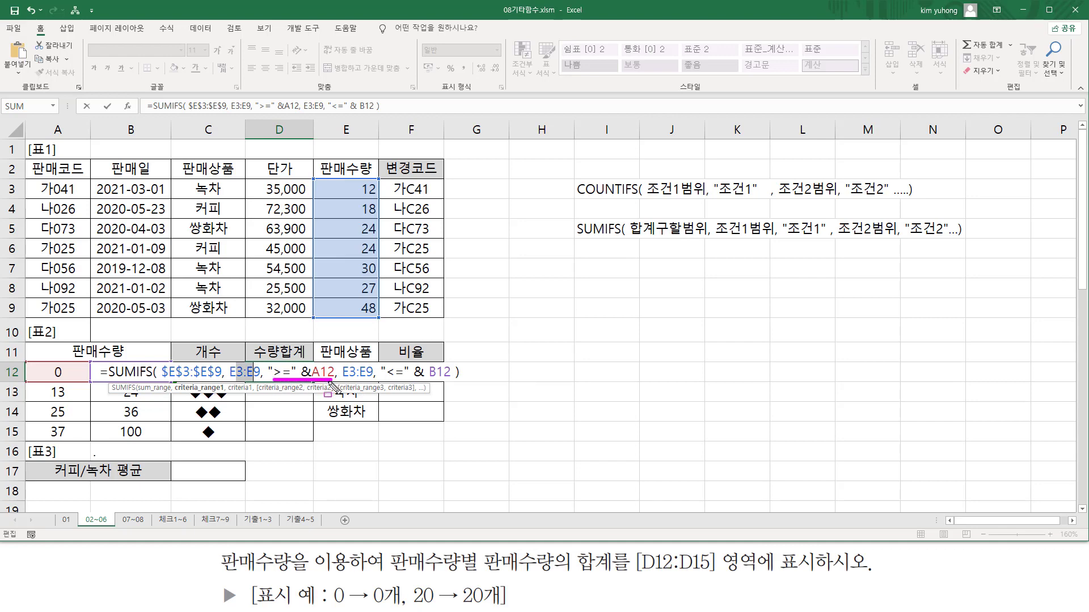
pyautogui.press('Escape')
pyautogui.press('F4')
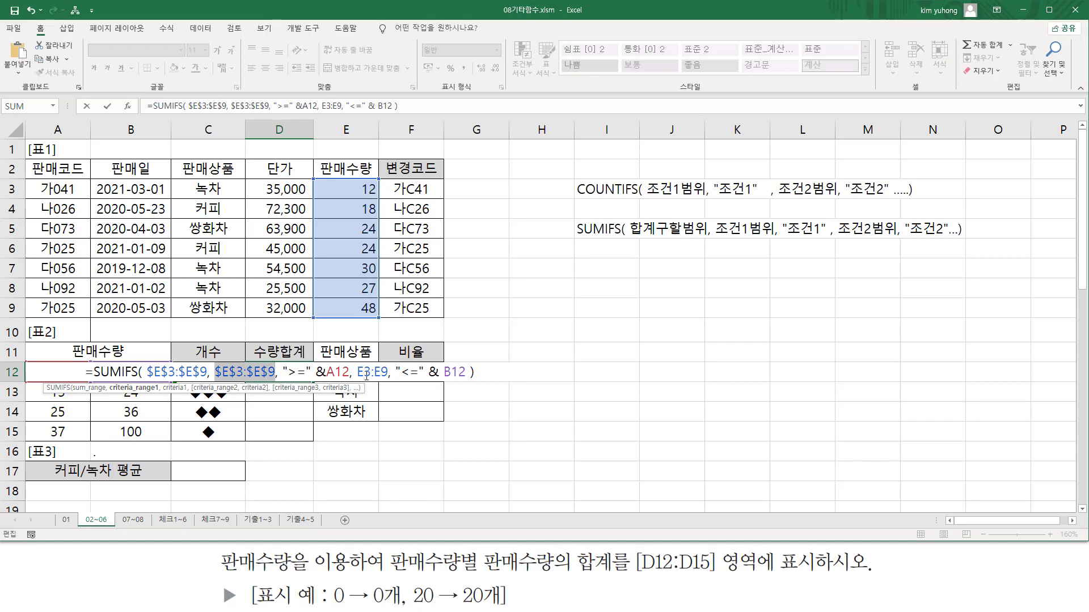
pyautogui.moveTo(358, 372); pyautogui.dragTo(382, 372)
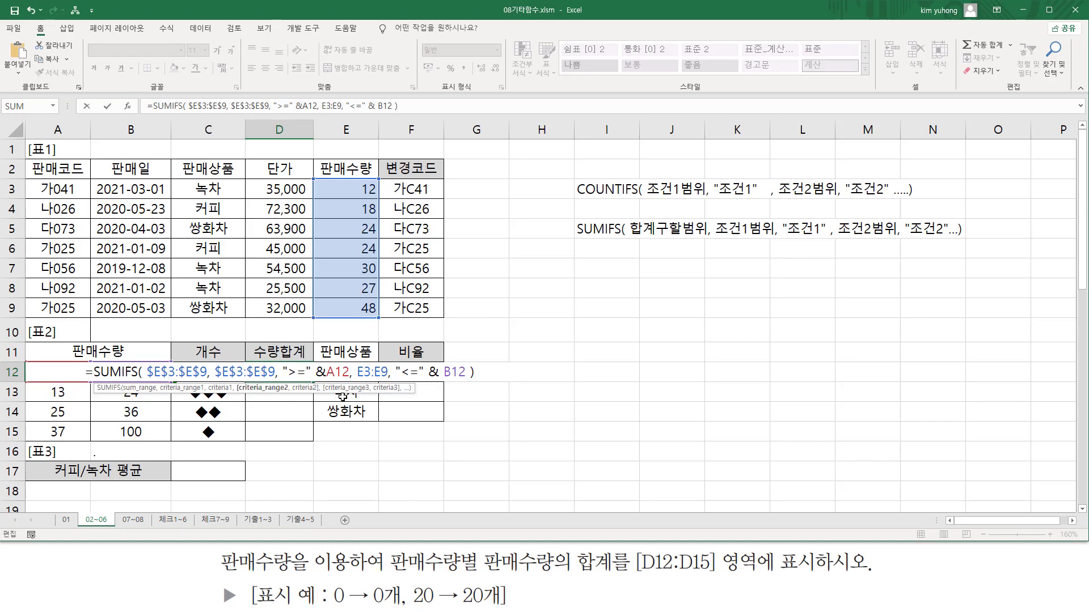
pyautogui.press('F4')
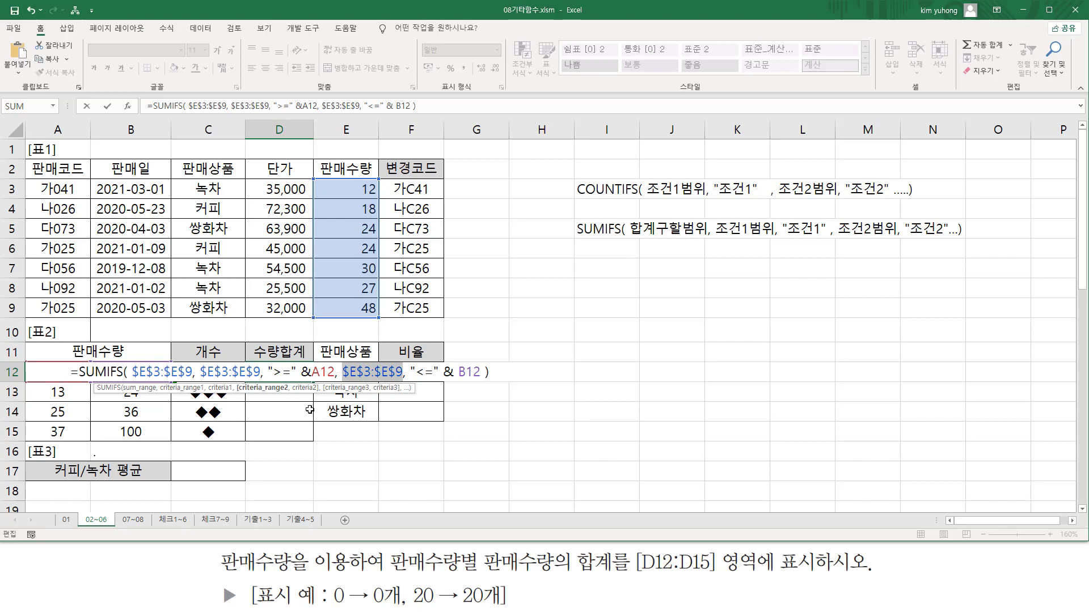
pyautogui.press('Return')
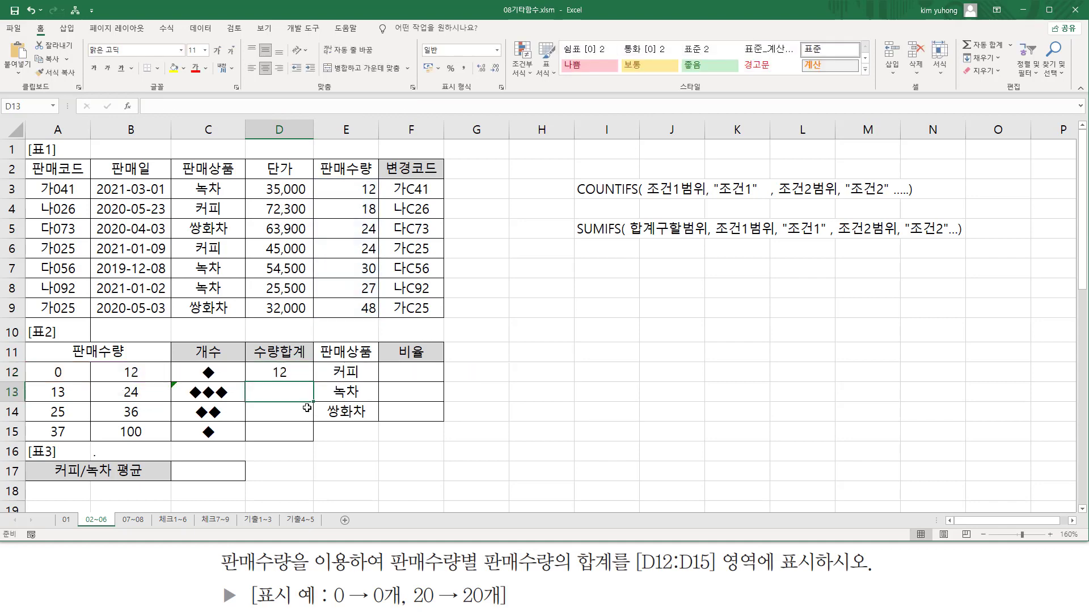
# - Fill the SUMIFS formula from D12 down through D15
pyautogui.click(287, 374)
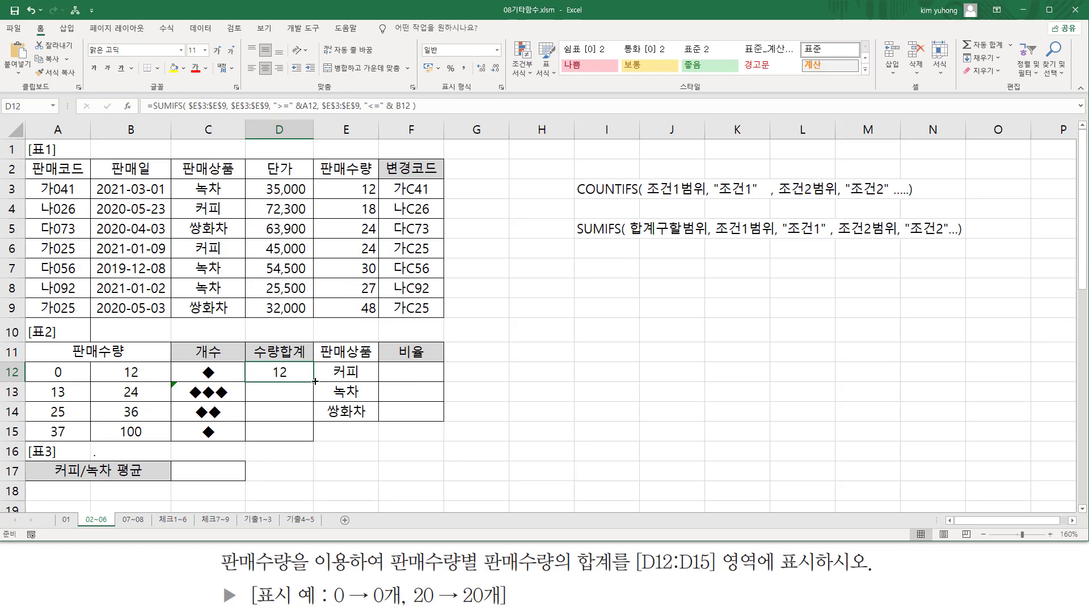
pyautogui.moveTo(316, 382); pyautogui.dragTo(309, 441)
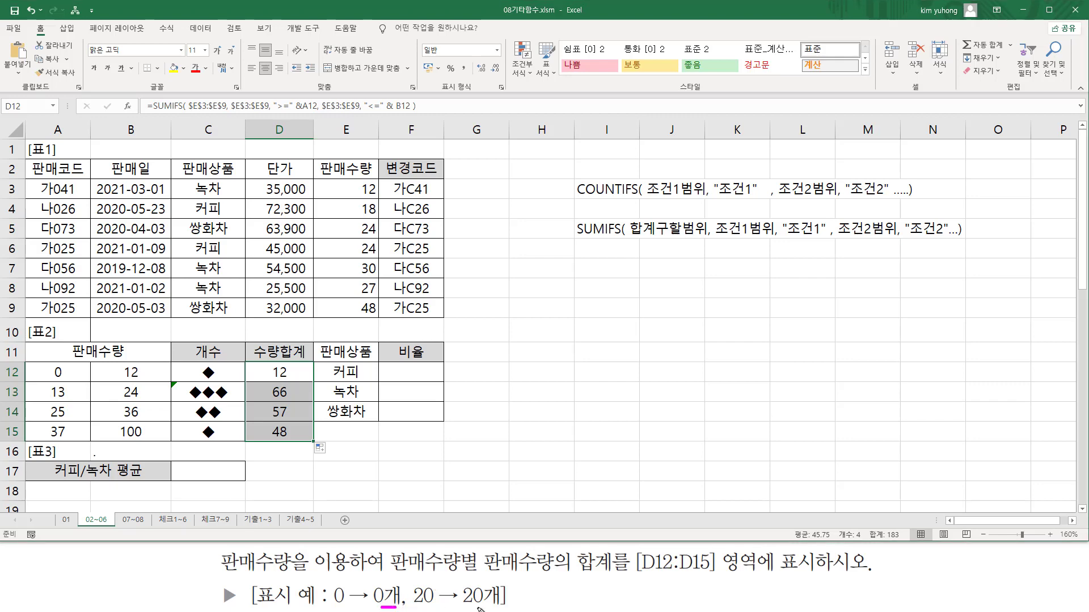
pyautogui.moveTo(486, 608); pyautogui.dragTo(498, 608)
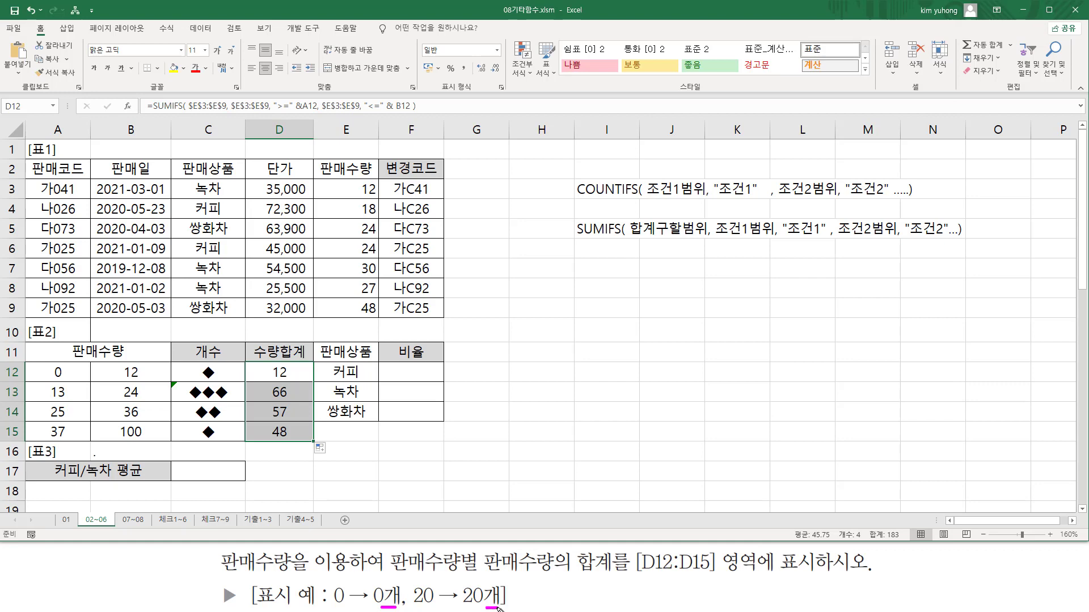
# - Reopen the D12 formula and start a TEXT function around the existing SUMIFS expression as its value
pyautogui.click(280, 372)
pyautogui.doubleClick(279, 372)
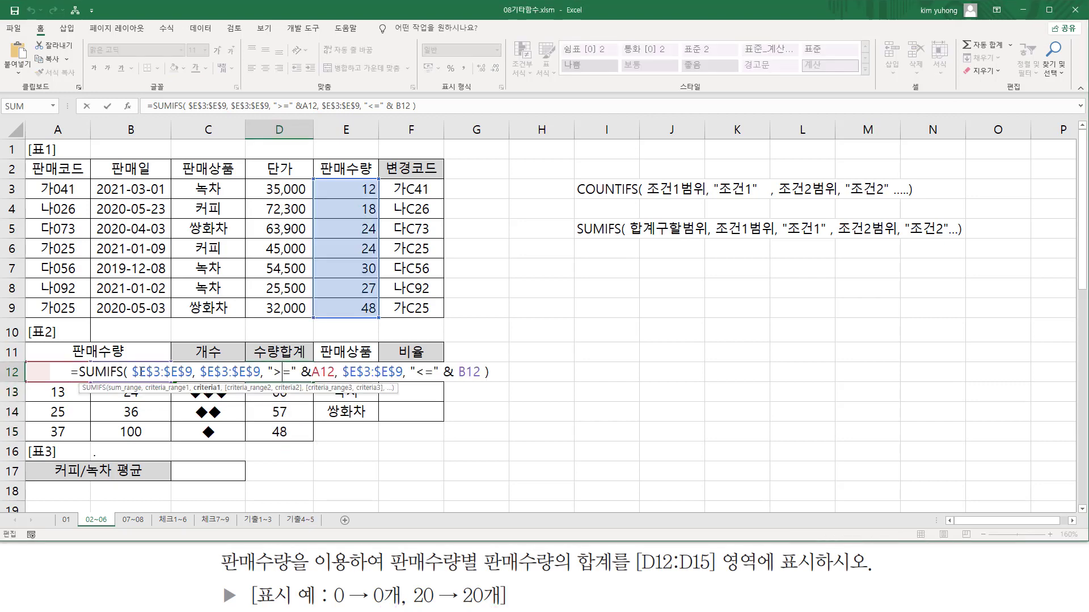
pyautogui.click(80, 372)
pyautogui.write('TEXT')
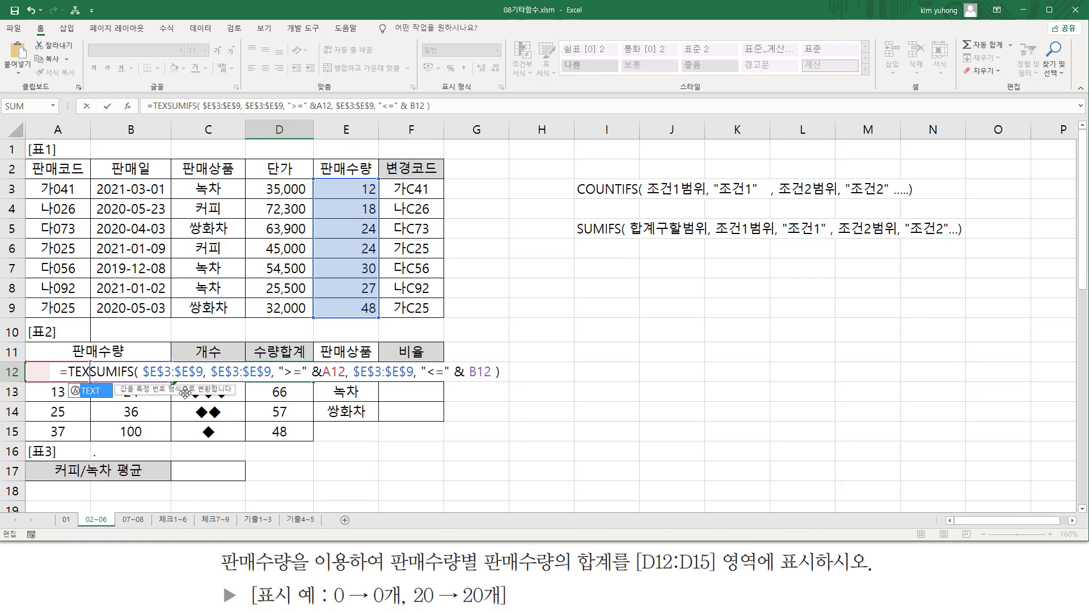
pyautogui.write('(')
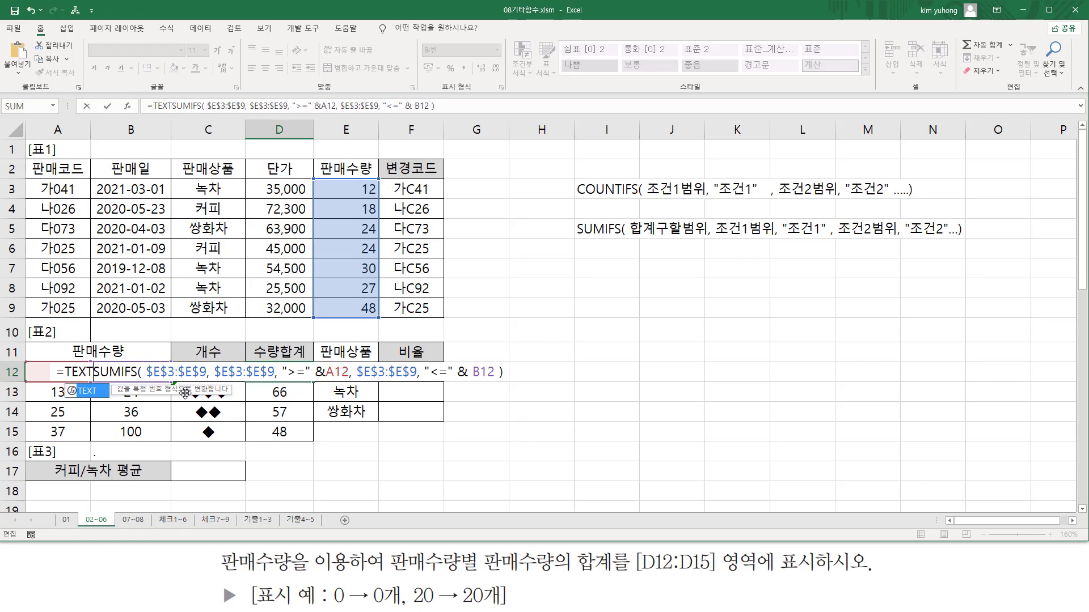
pyautogui.hotkey('shift', 'Down')
pyautogui.hotkey('shift', 'Down')
pyautogui.hotkey('shift', 'Down')
pyautogui.hotkey('shift', 'Down')
pyautogui.hotkey('shift', 'Down')
pyautogui.hotkey('shift', 'Down')
pyautogui.hotkey('shift', 'Down')
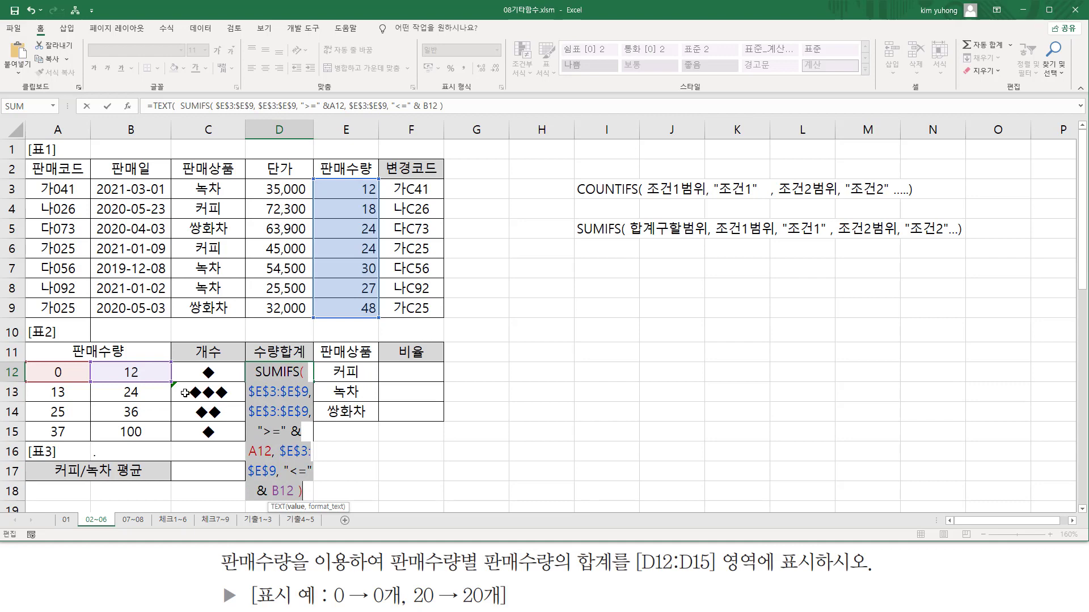
# - Complete the D12 TEXT formula with the format "0개" after the SUMIFS value and fill it down through D15
pyautogui.press('Right')
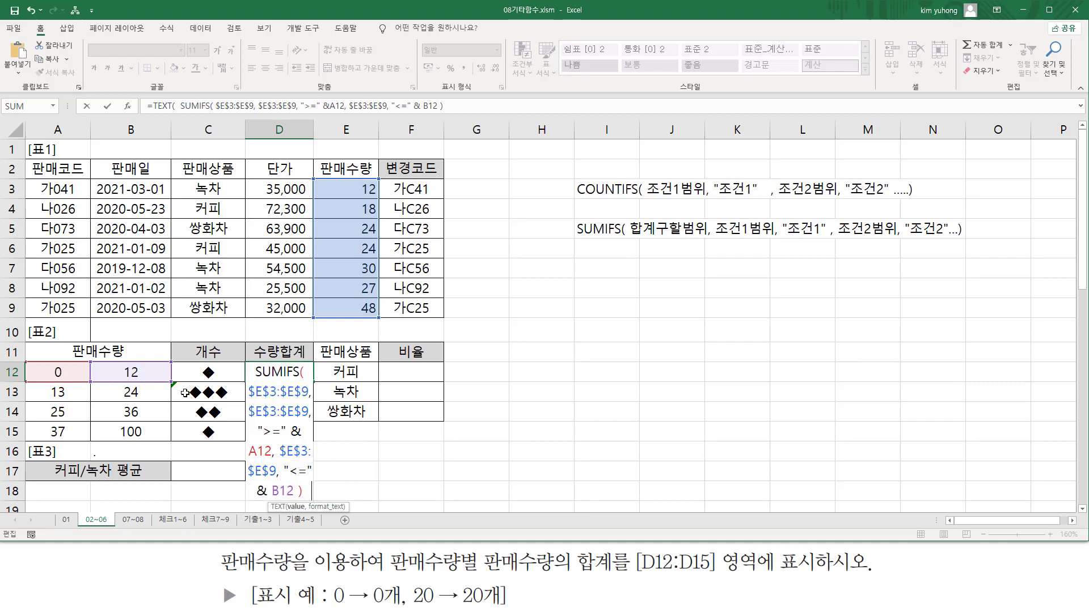
pyautogui.write(', "')
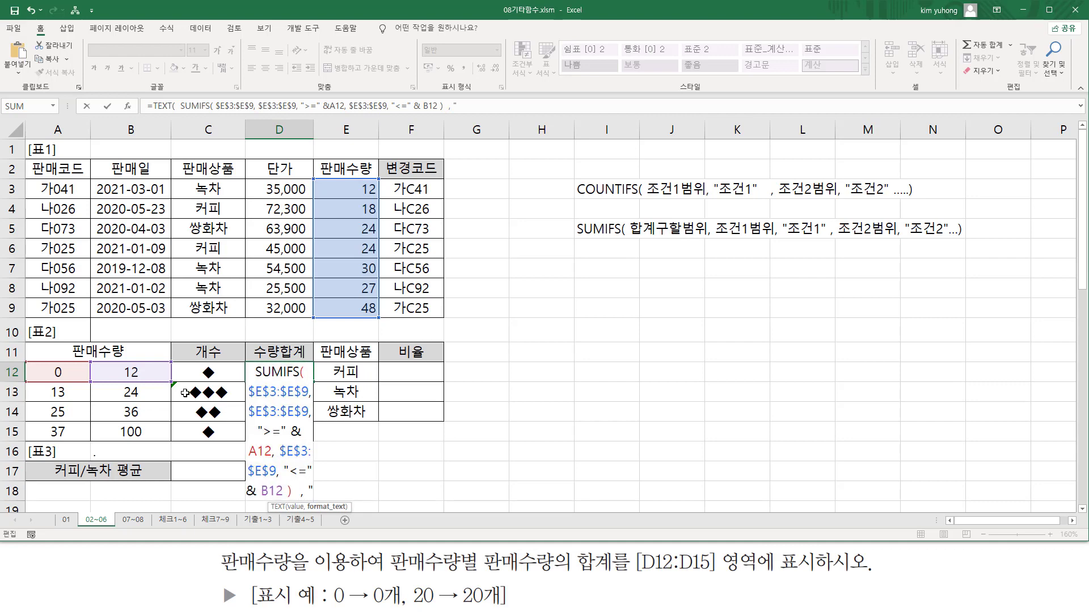
pyautogui.write('0개')
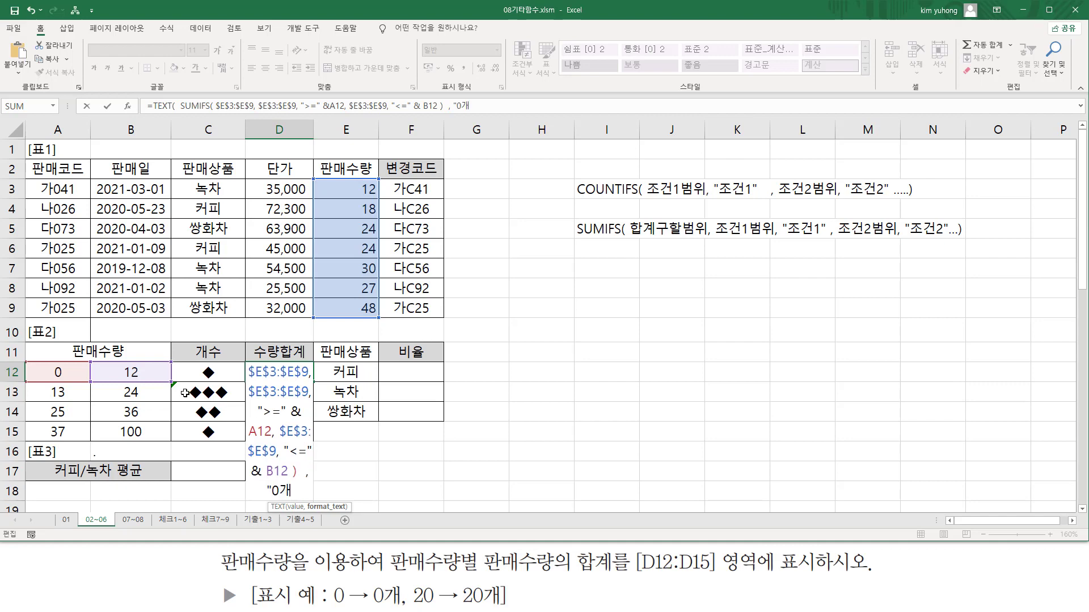
pyautogui.write('" )')
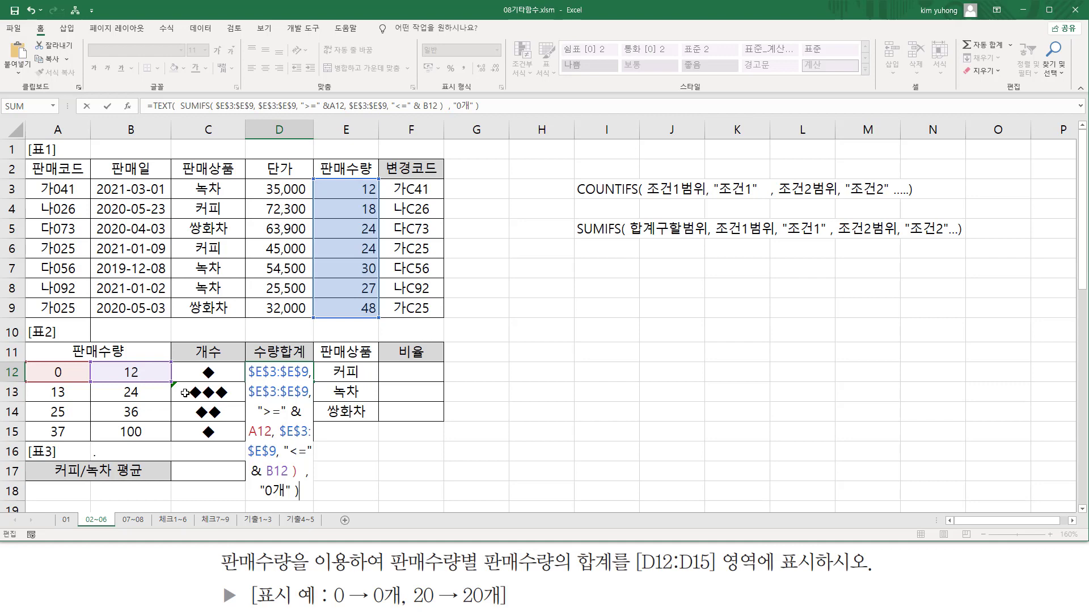
pyautogui.press('Return')
pyautogui.click(300, 371)
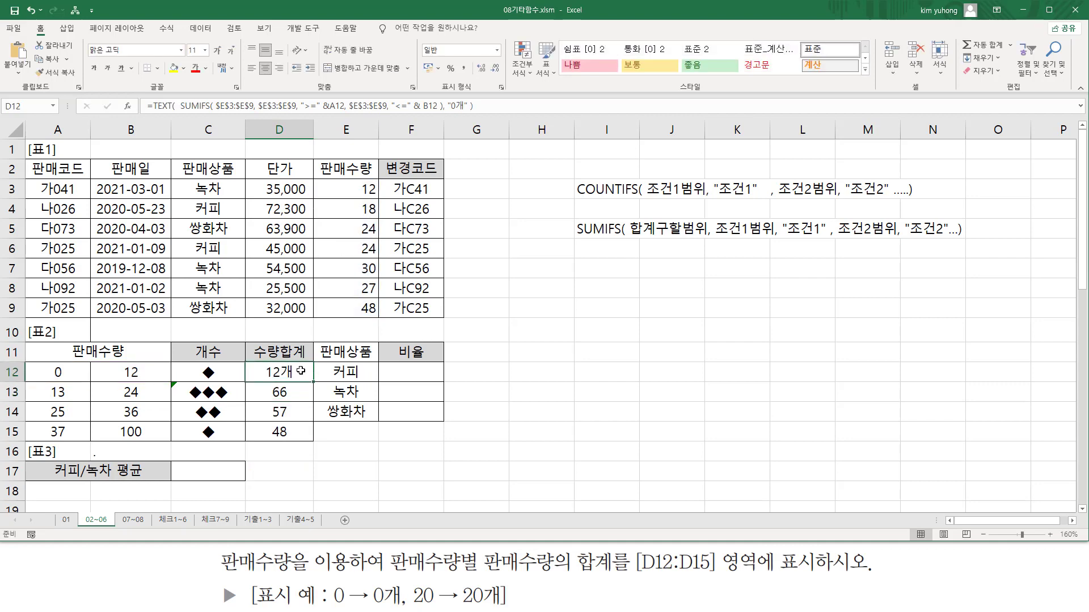
pyautogui.moveTo(315, 382); pyautogui.dragTo(312, 438)
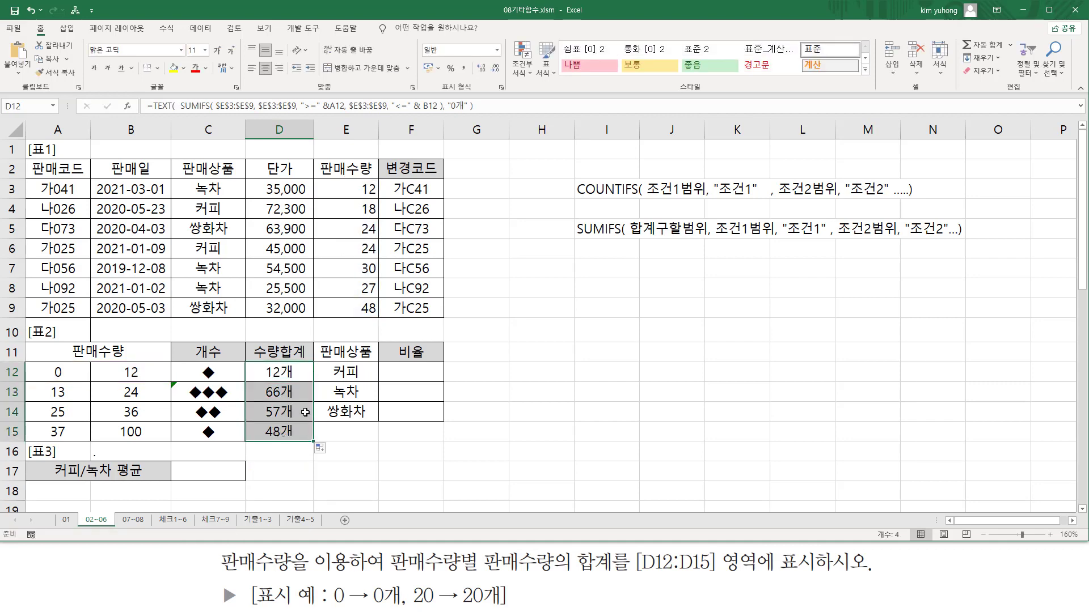
# - Copy the full D12 TEXT/SUMIFS formula as red literal text into H7, below the SUMIFS syntax note
pyautogui.click(298, 371)
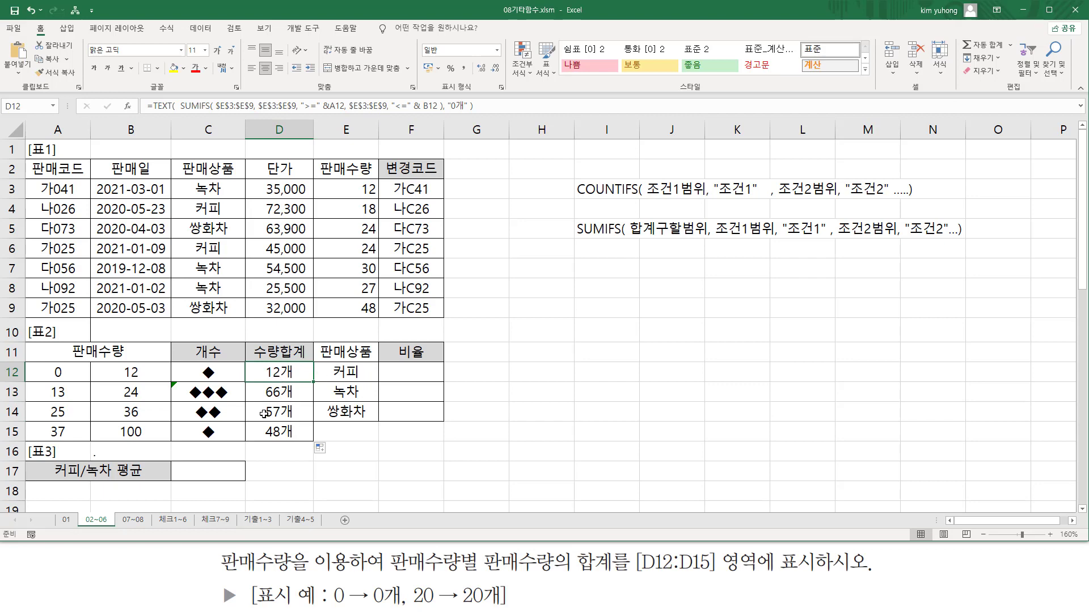
pyautogui.press('F2')
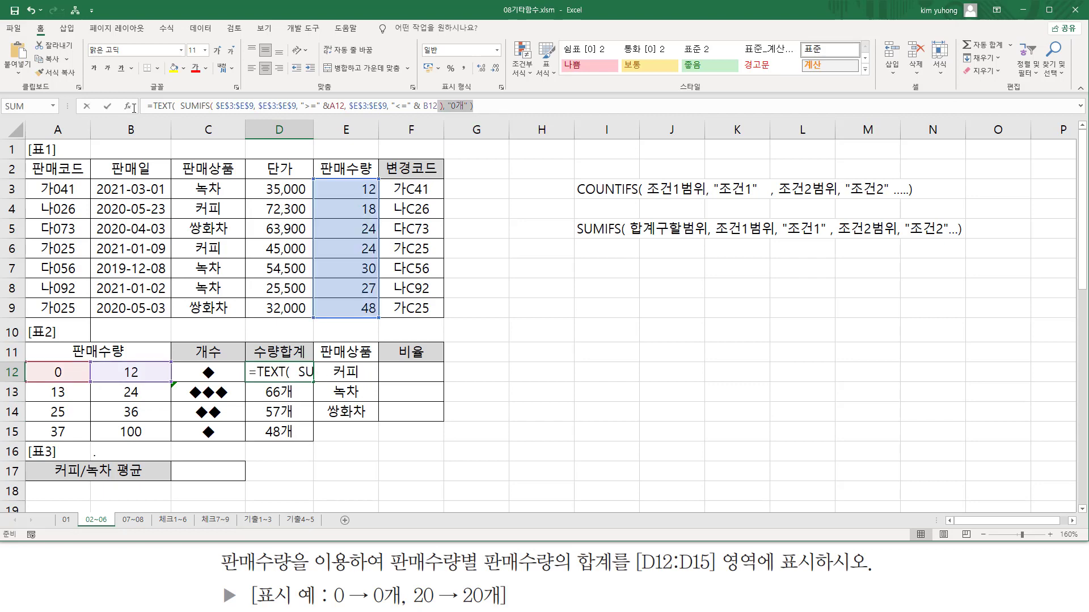
pyautogui.press('Escape')
pyautogui.click(596, 265)
pyautogui.write("'")
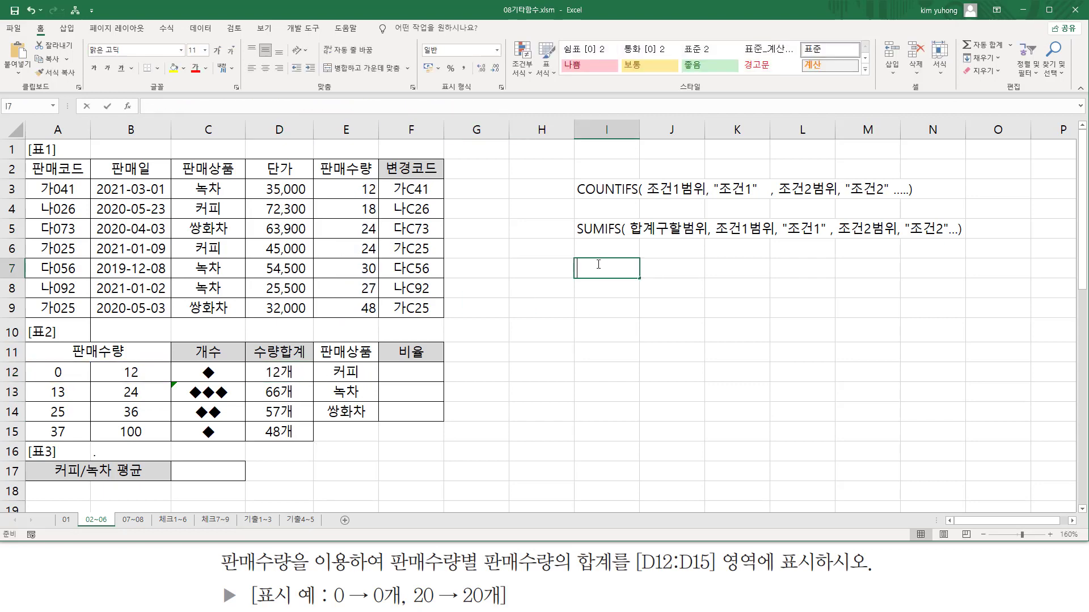
pyautogui.write('=TEXT(  SUMIFS( $E$3:$E$9, $E$3:$E$9, ">=" &A12, $E$3:$E$9, "<=" & B12 ), "0개" )')
pyautogui.press('Return')
pyautogui.press('Up')
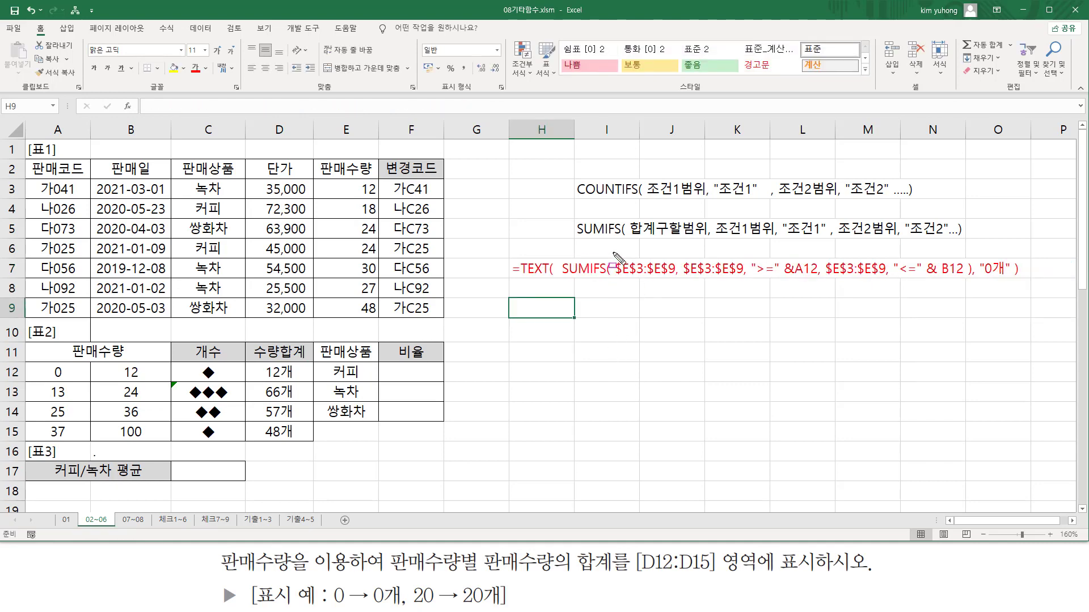
pyautogui.moveTo(612, 252); pyautogui.dragTo(673, 288)
pyautogui.moveTo(632, 235); pyautogui.dragTo(701, 236)
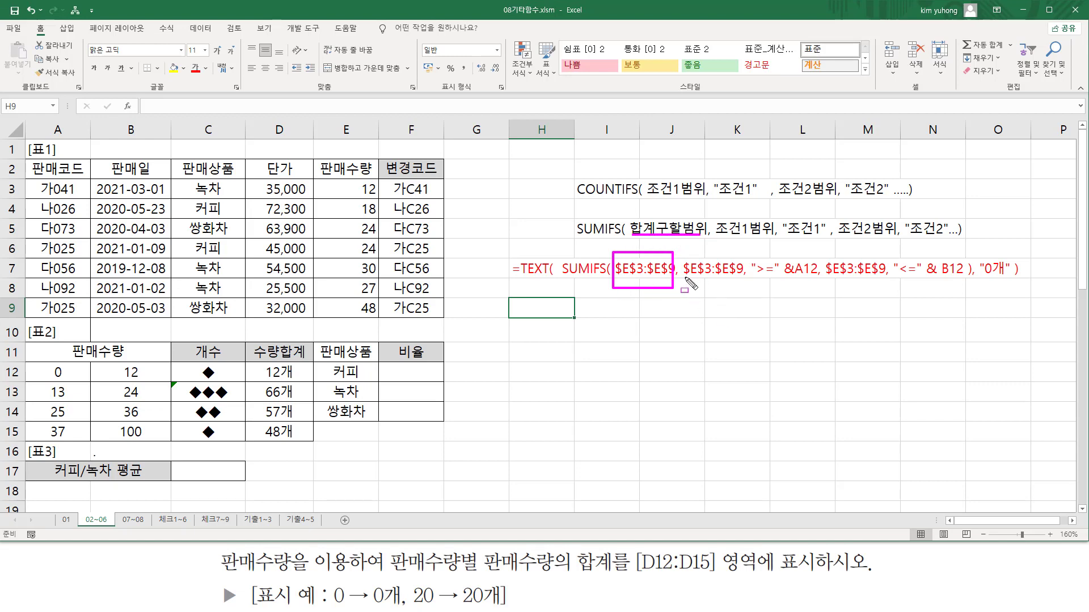
pyautogui.moveTo(684, 278)
pyautogui.mouseDown()
pyautogui.moveTo(997, 278)
pyautogui.moveTo(972, 278)
pyautogui.mouseUp()
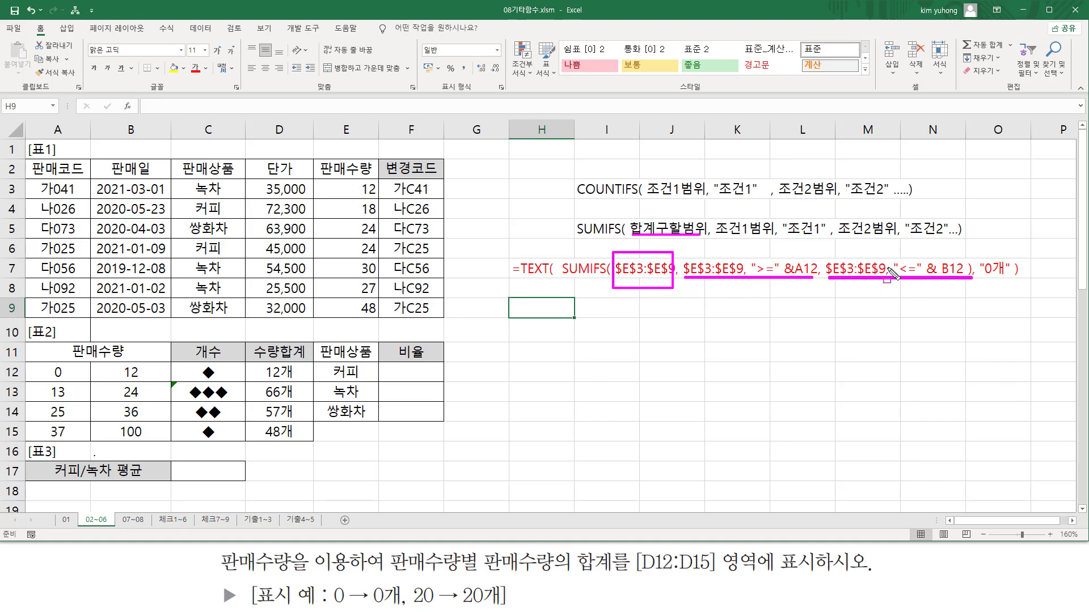
pyautogui.moveTo(682, 253)
pyautogui.mouseDown()
pyautogui.moveTo(706, 282)
pyautogui.moveTo(742, 289)
pyautogui.mouseUp()
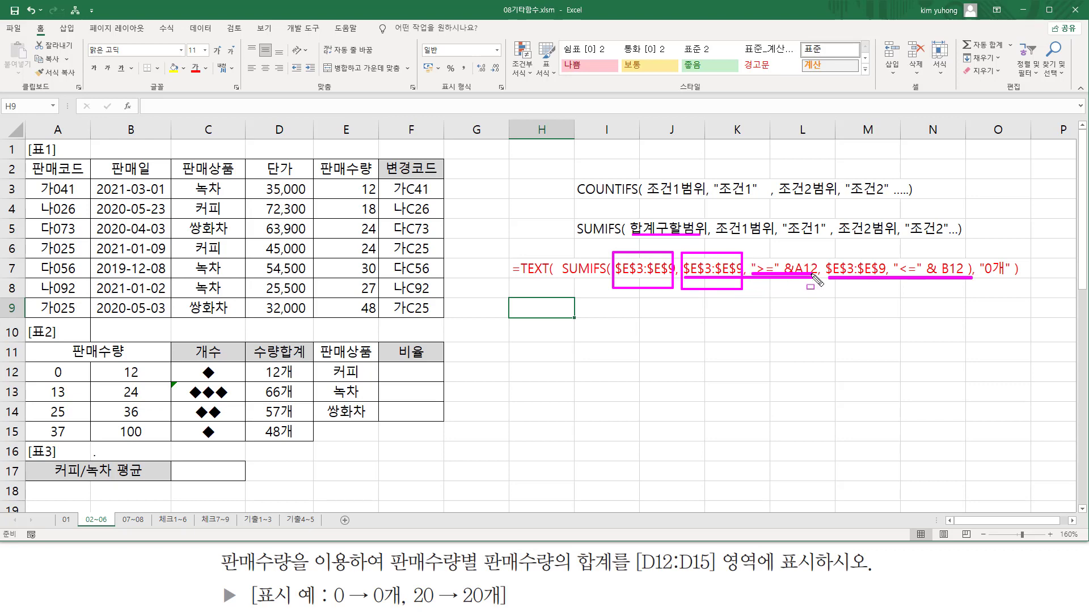
pyautogui.moveTo(829, 253)
pyautogui.mouseDown()
pyautogui.moveTo(847, 284)
pyautogui.moveTo(888, 302)
pyautogui.moveTo(958, 278)
pyautogui.mouseUp()
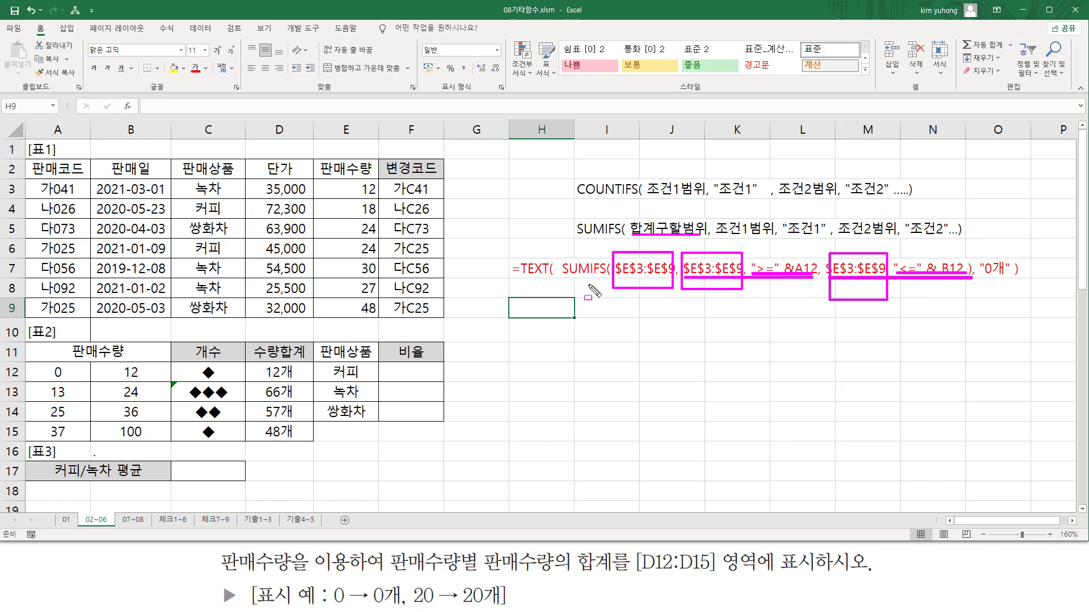
pyautogui.press('Escape')
pyautogui.moveTo(559, 253); pyautogui.dragTo(972, 292)
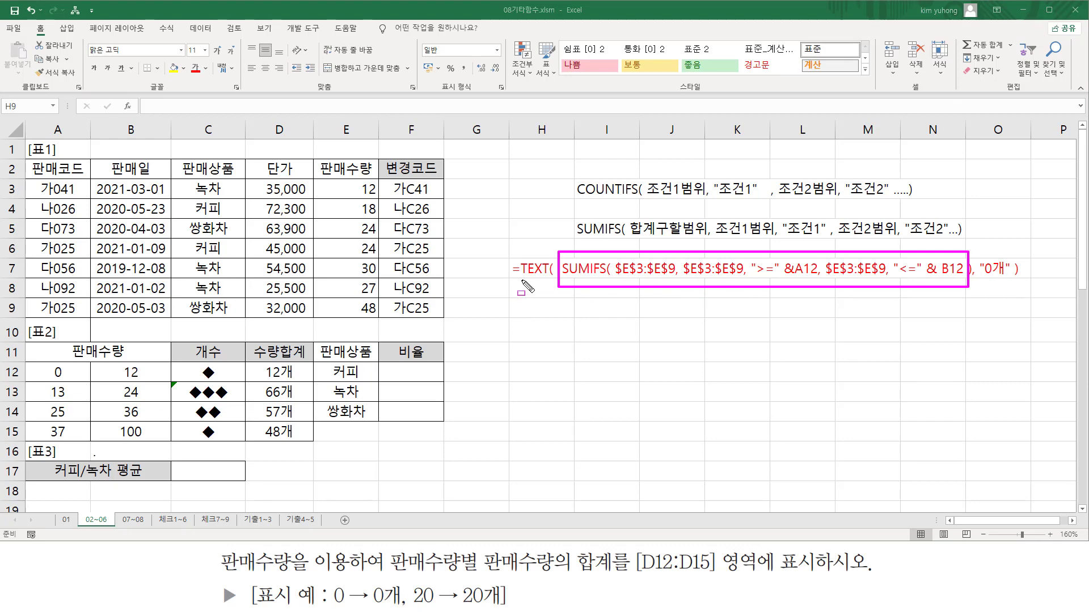
pyautogui.moveTo(521, 280); pyautogui.dragTo(548, 280)
pyautogui.moveTo(983, 280); pyautogui.dragTo(1015, 280)
pyautogui.press('Escape')
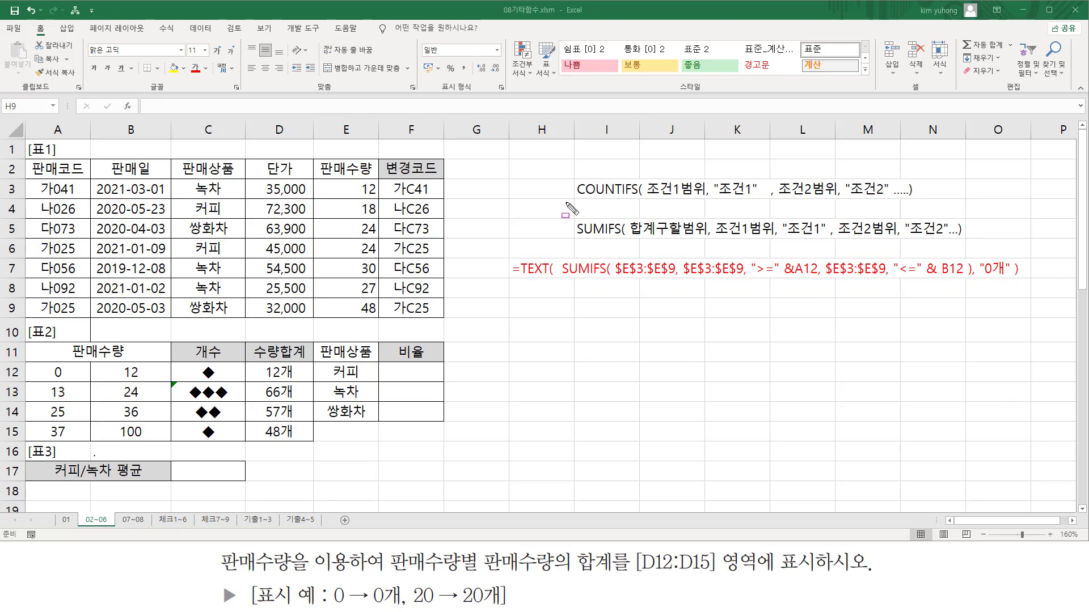
pyautogui.moveTo(569, 199); pyautogui.dragTo(642, 199)
pyautogui.moveTo(573, 240)
pyautogui.mouseDown()
pyautogui.moveTo(625, 240)
pyautogui.moveTo(633, 216)
pyautogui.mouseUp()
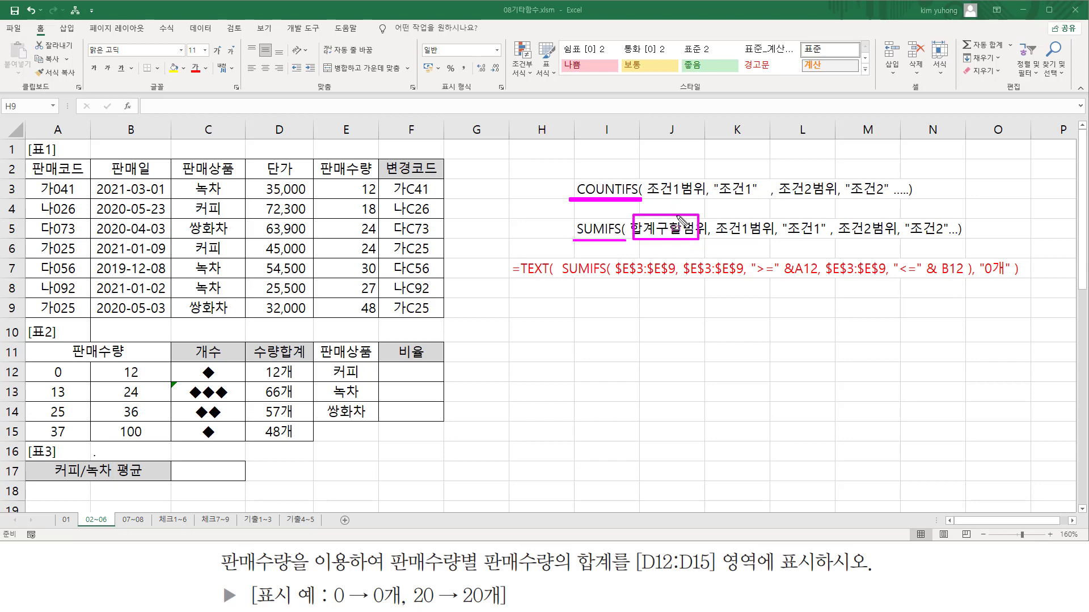